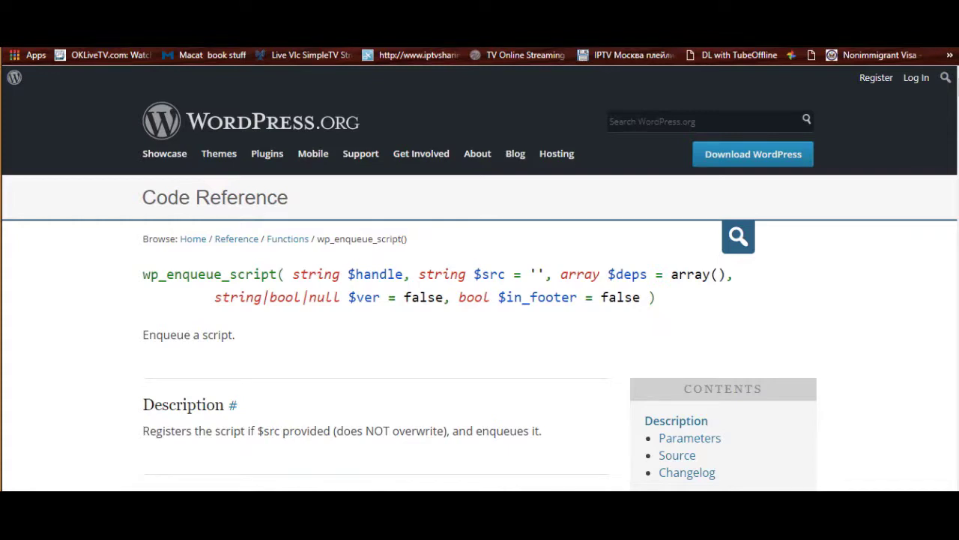
Switch from the wp_enqueue_script reference to the Jamaica360 'a sample page' tab
key(ctrl+Tab)
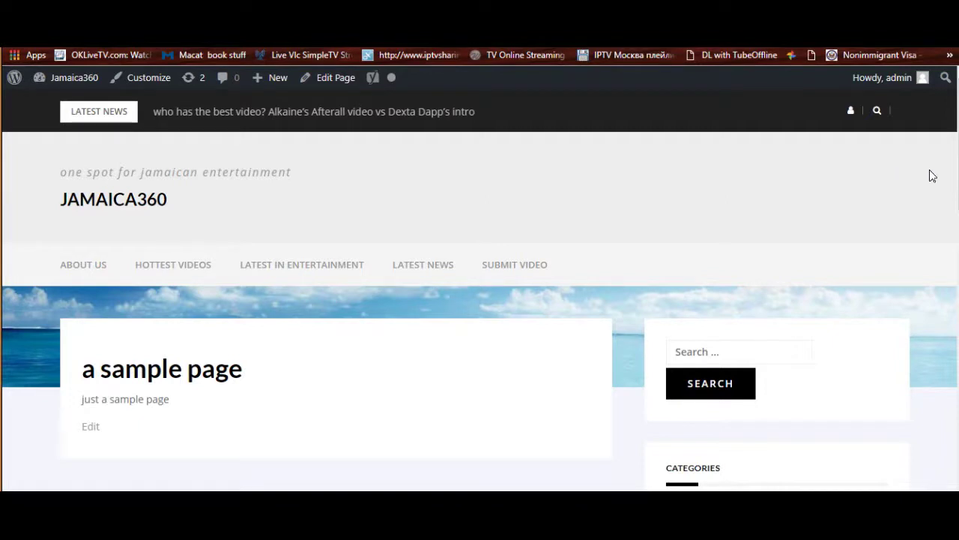
Scroll through the sample page, then switch to the Styled JavaScript Countdown Clock pen
scroll(480, 285, down, 3)
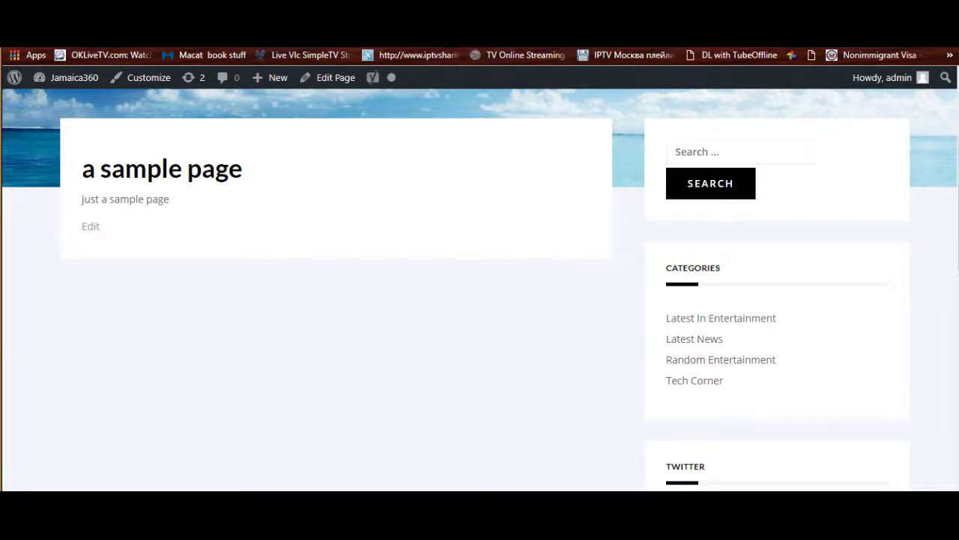
key(ctrl+Tab)
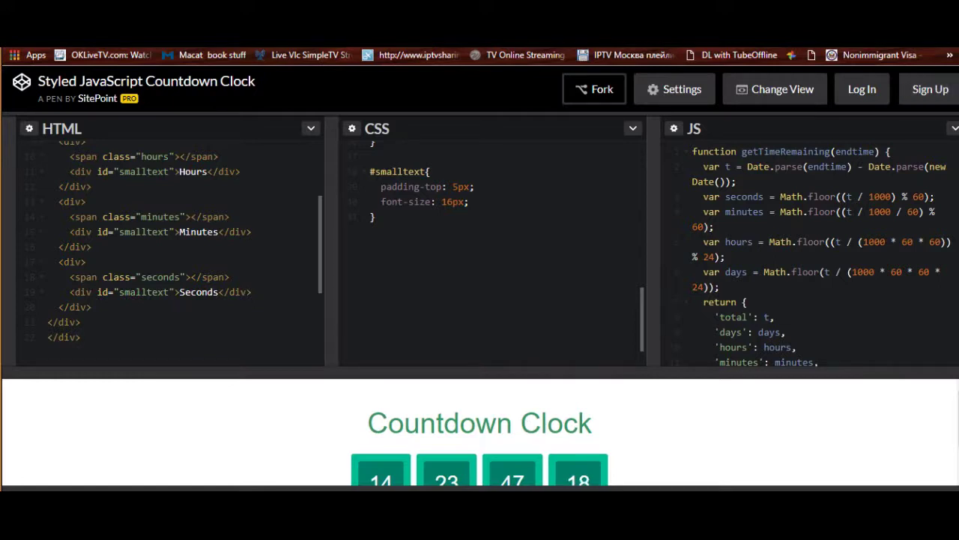
Copy all of the pen's countdown clock HTML and return to the WordPress sample page
scroll(809, 247, down, 3)
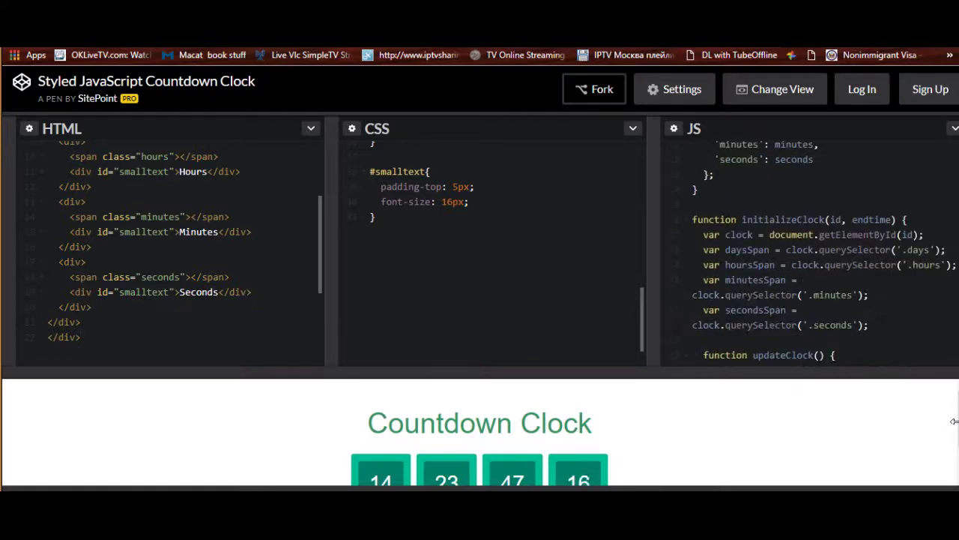
scroll(954, 421, down, 1)
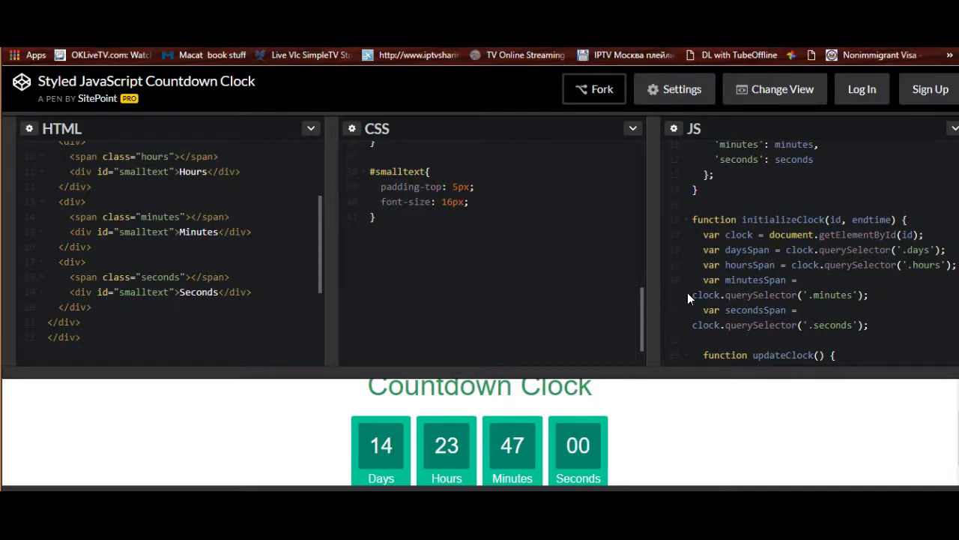
click(113, 307)
key(ctrl+a)
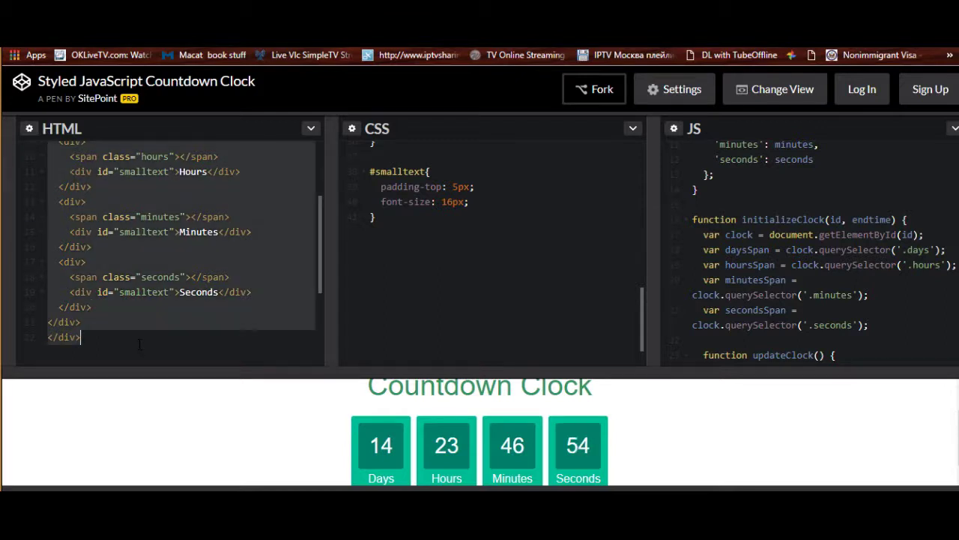
right_click(141, 299)
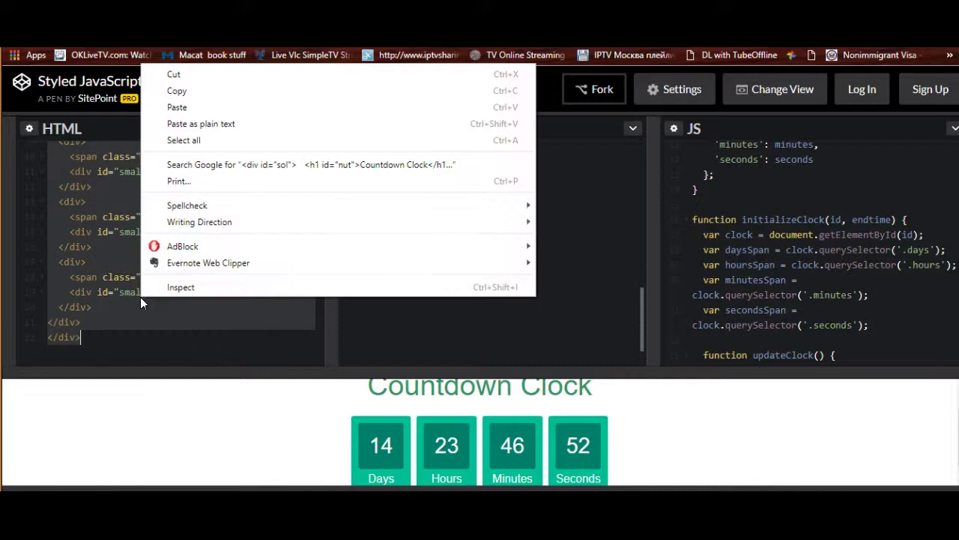
click(256, 88)
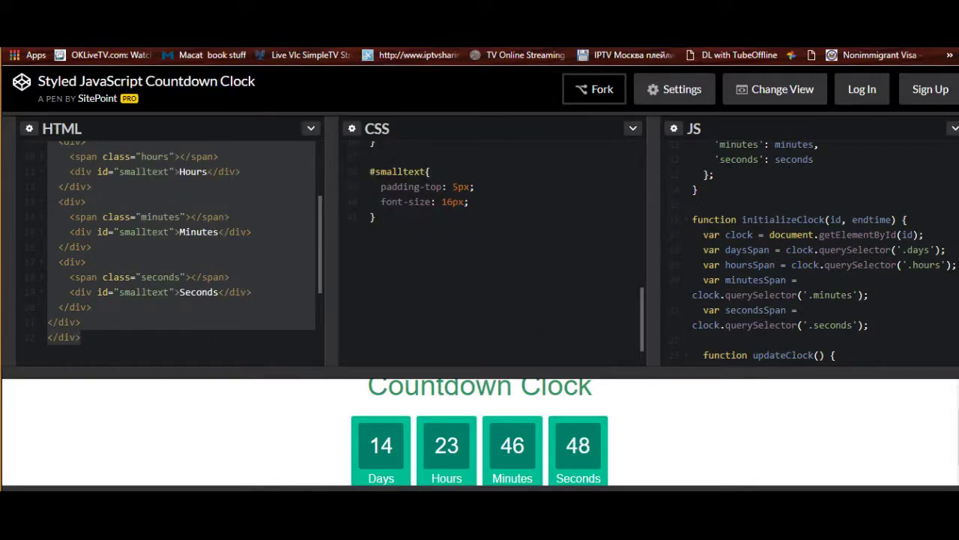
key(ctrl+Tab)
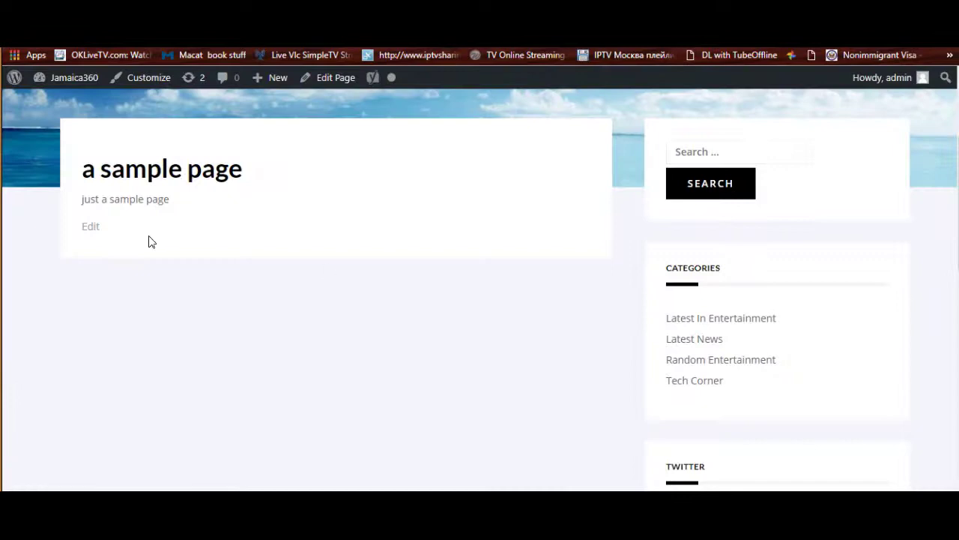
Paste the clock HTML on a new line after 'just a sample page' and update the page
click(330, 79)
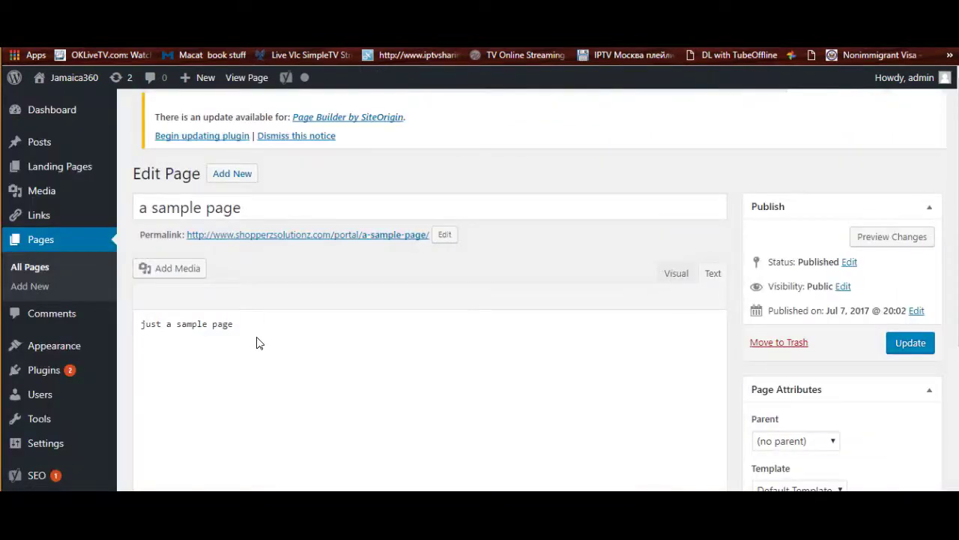
click(258, 346)
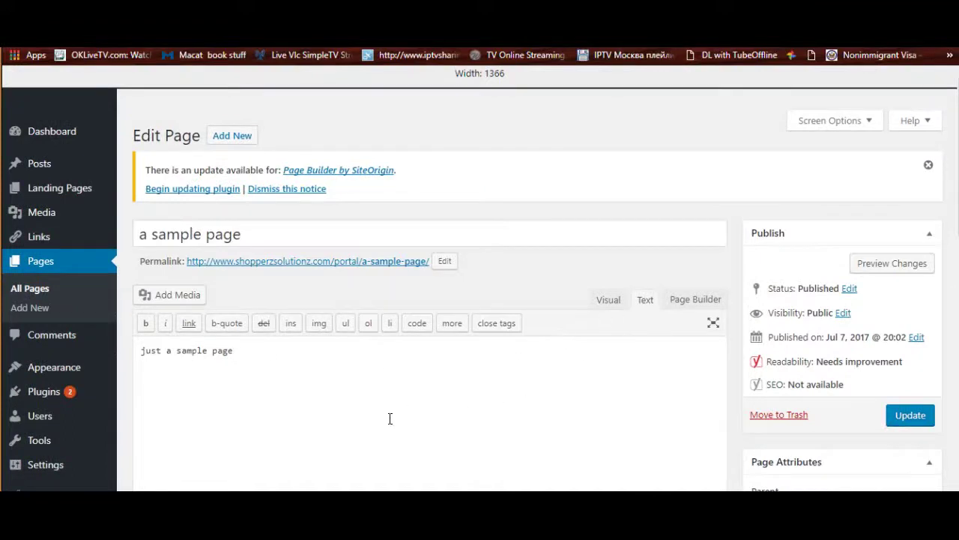
key(Return)
key(Return)
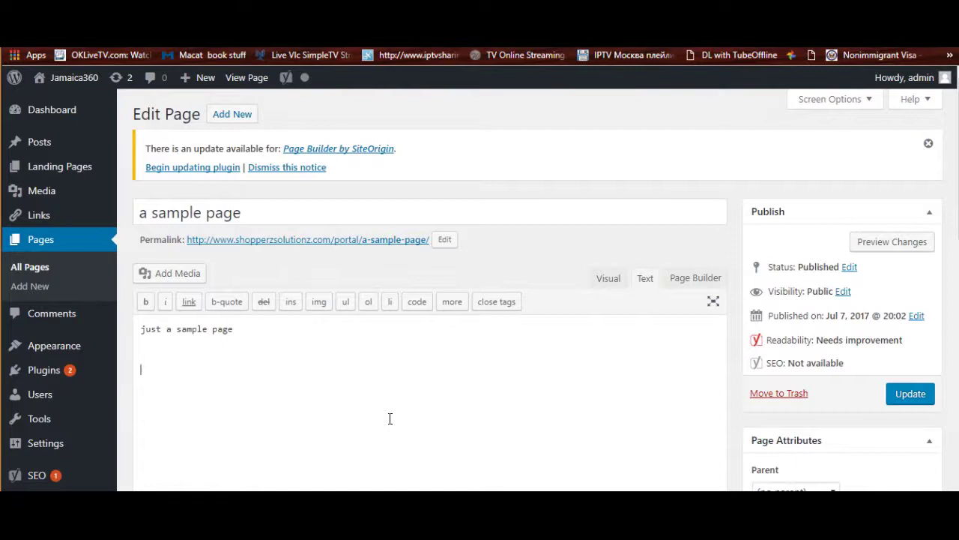
key(ctrl+v)
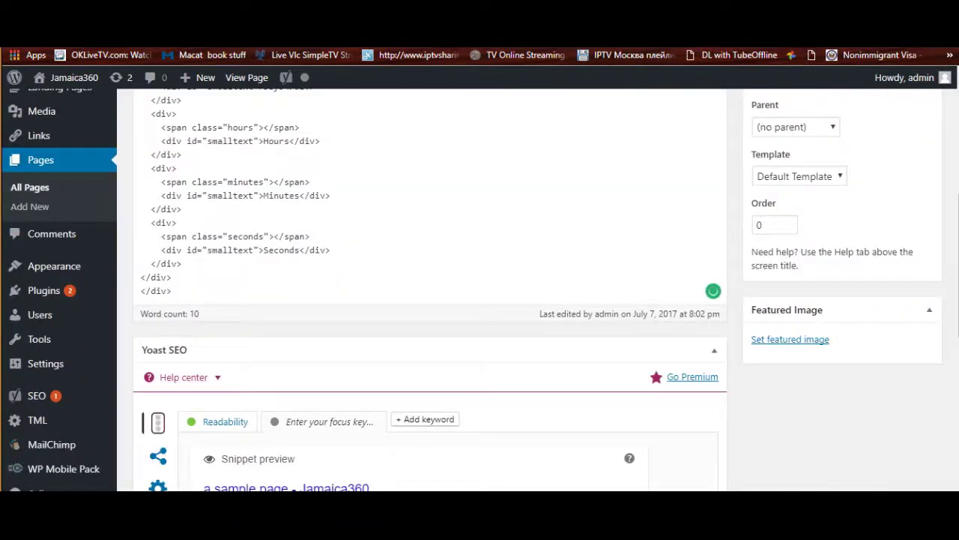
scroll(912, 252, up, 3)
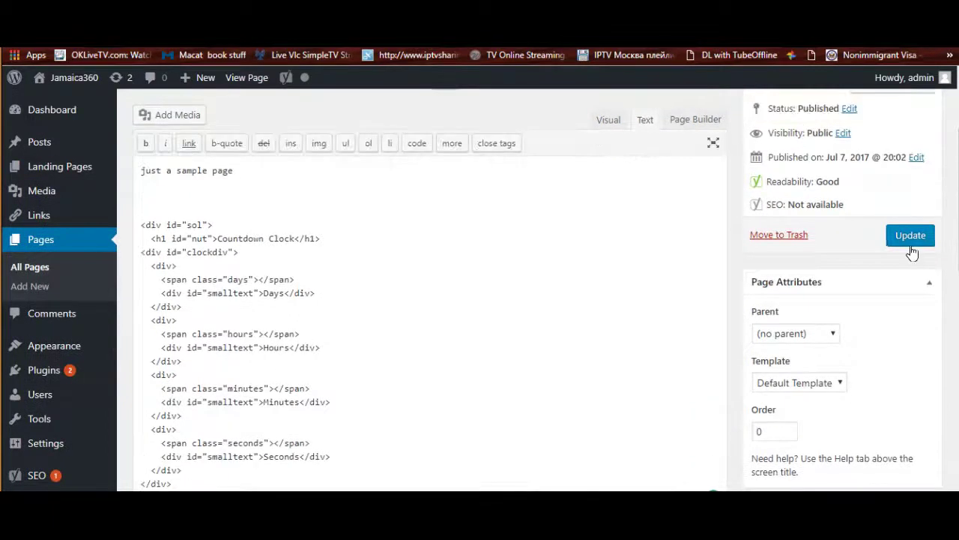
click(909, 244)
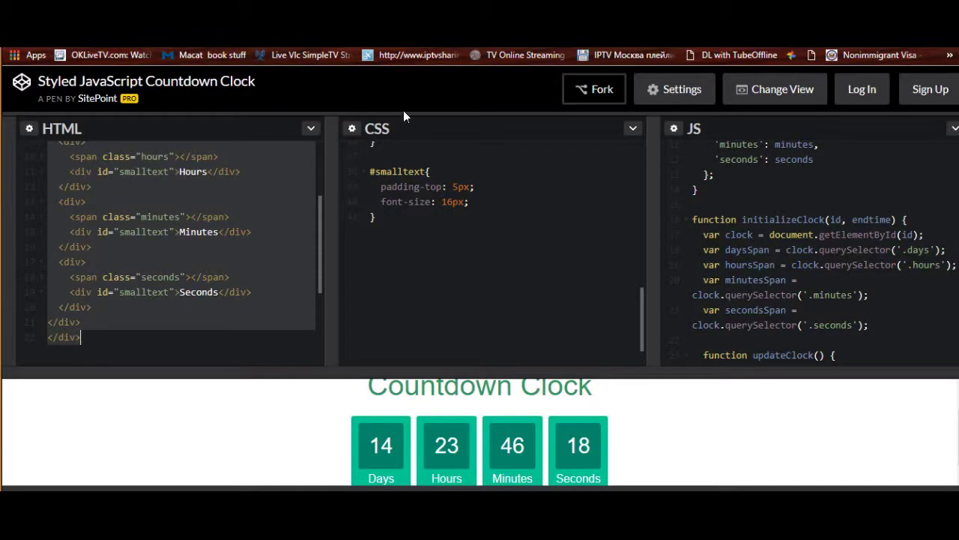
Select all of the pen's #clockdiv CSS and switch back to the WordPress page editor
click(423, 276)
key(Up)
key(Up)
key(Up)
key(Up)
key(Up)
key(Up)
key(Up)
key(Up)
key(Up)
key(Up)
key(Up)
key(Up)
key(Up)
key(Up)
key(Up)
key(Up)
key(Up)
key(Up)
key(Up)
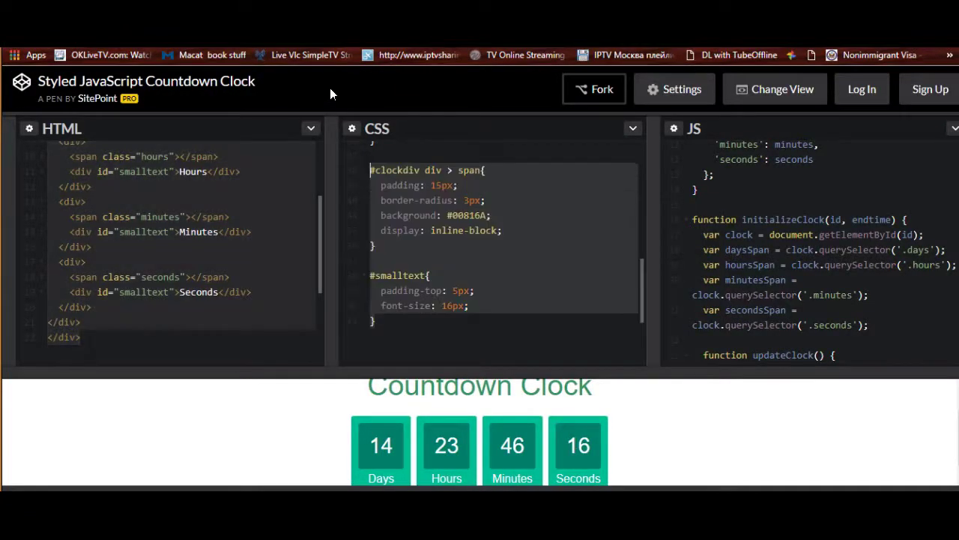
key(Up)
key(Up)
click(403, 170)
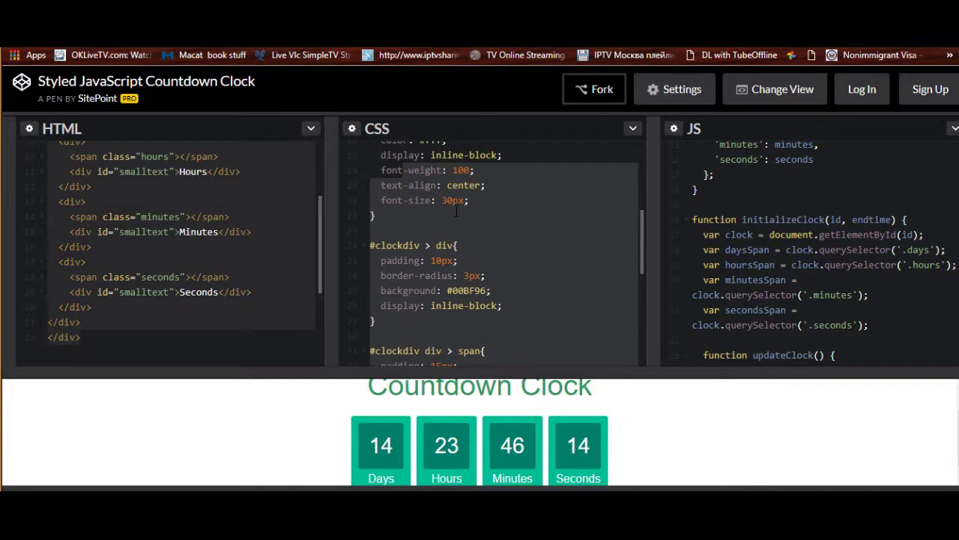
click(456, 212)
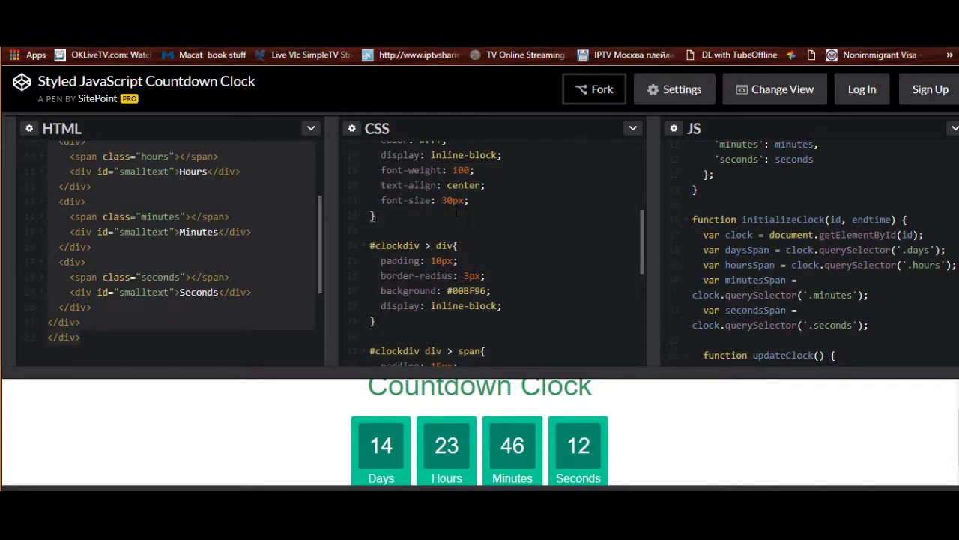
key(ctrl+a)
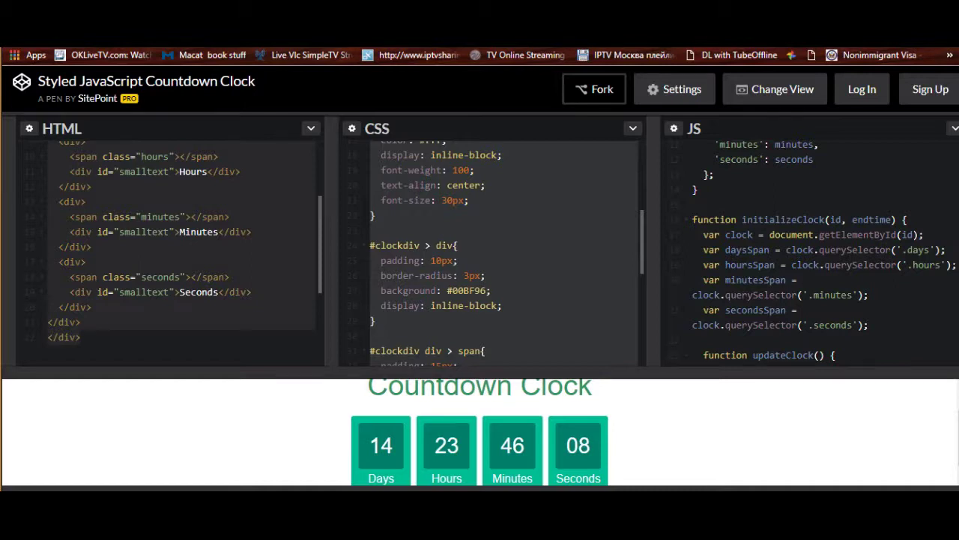
key(ctrl+Tab)
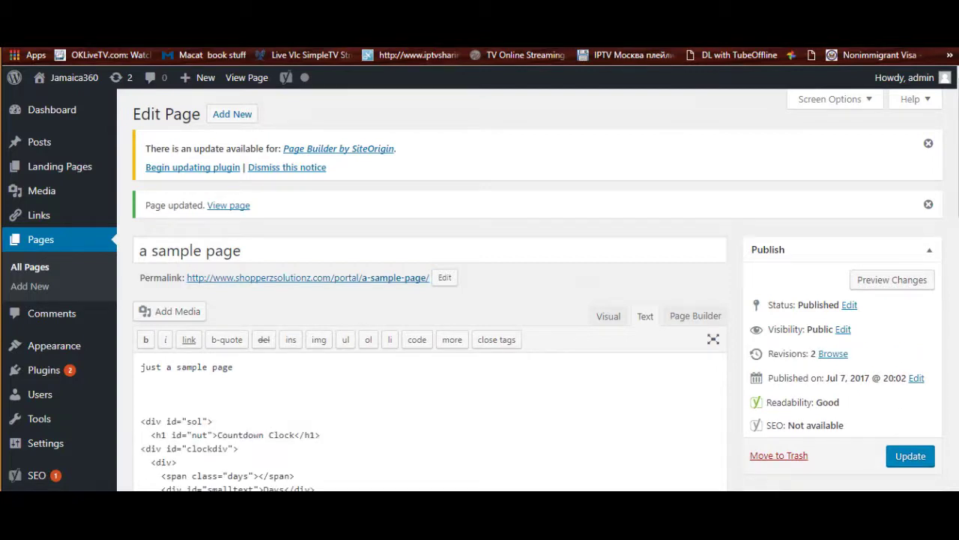
Save the sample page with the pasted countdown clock HTML
drag(954, 212, 954, 334)
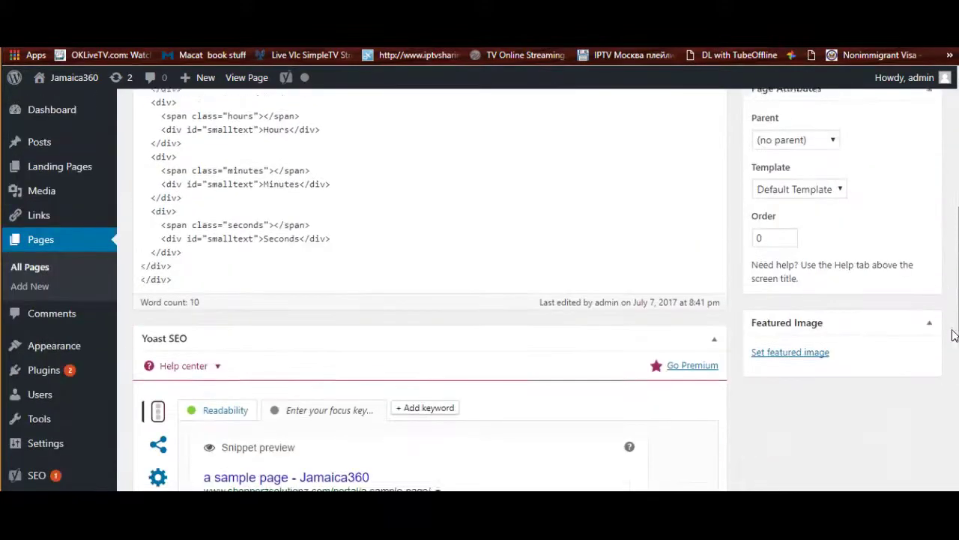
scroll(950, 318, up, 2)
click(904, 196)
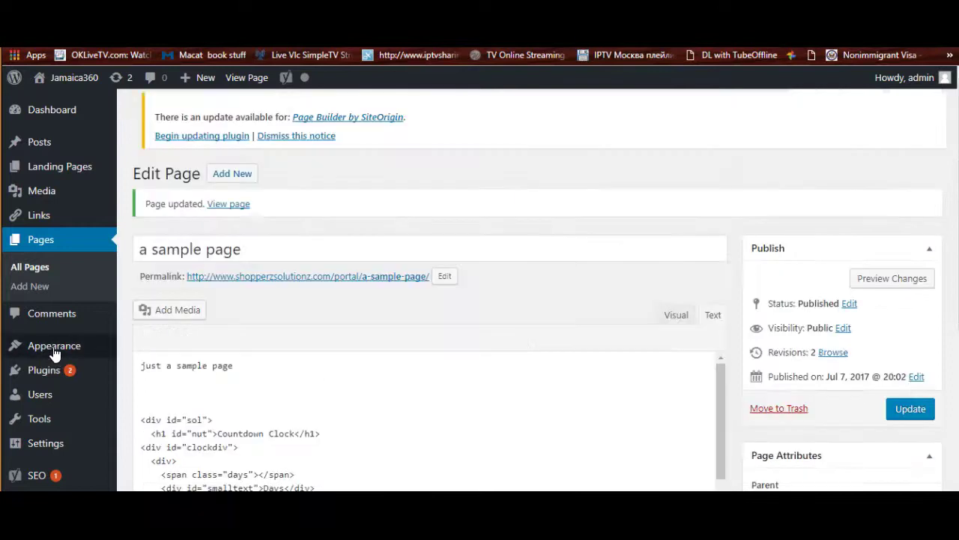
Select the days span line in the clock HTML, then go to Appearance > Editor
mouse_move(53, 349)
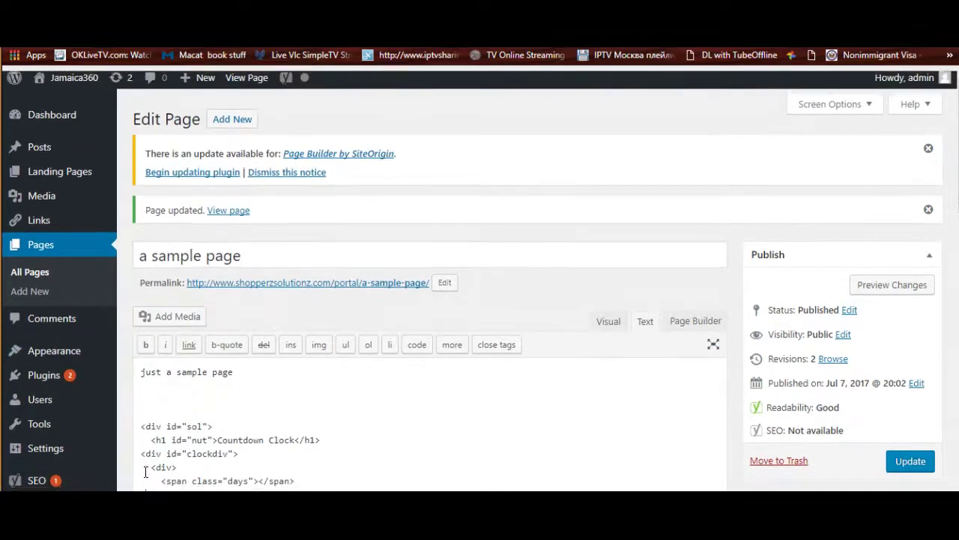
triple_click(146, 475)
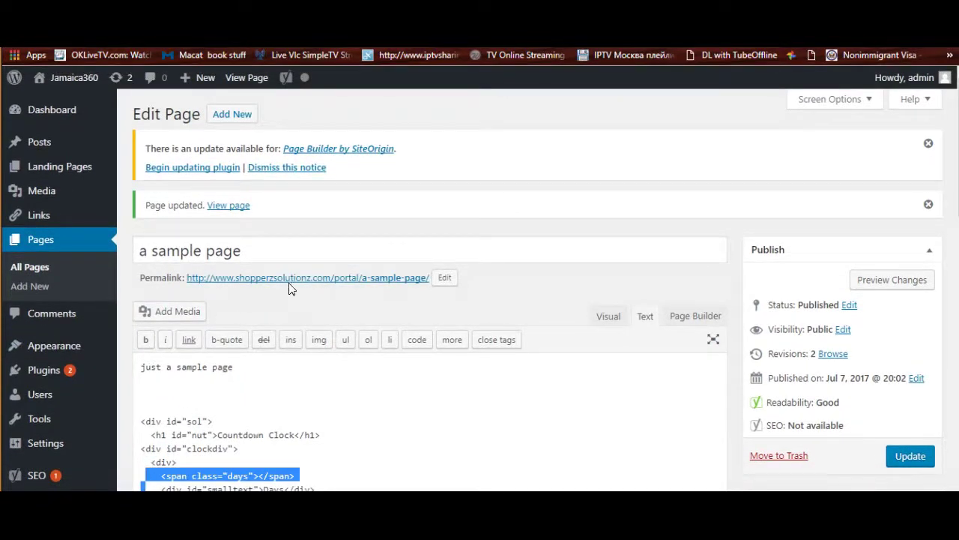
scroll(892, 232, down, 2)
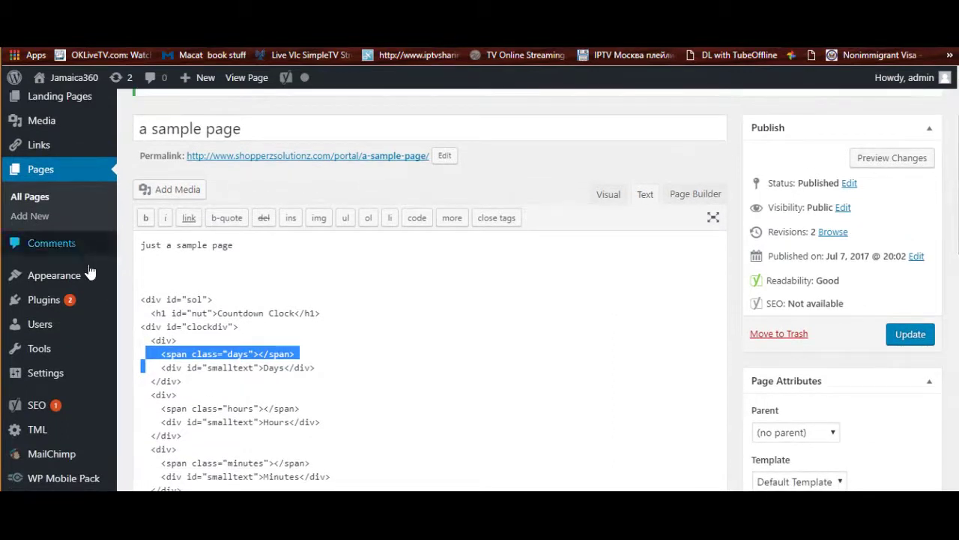
mouse_move(88, 279)
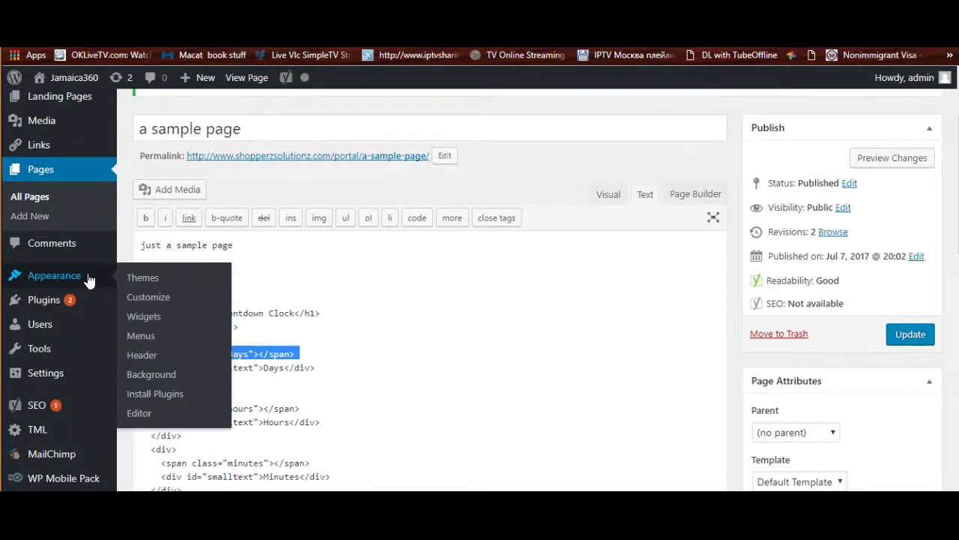
click(153, 412)
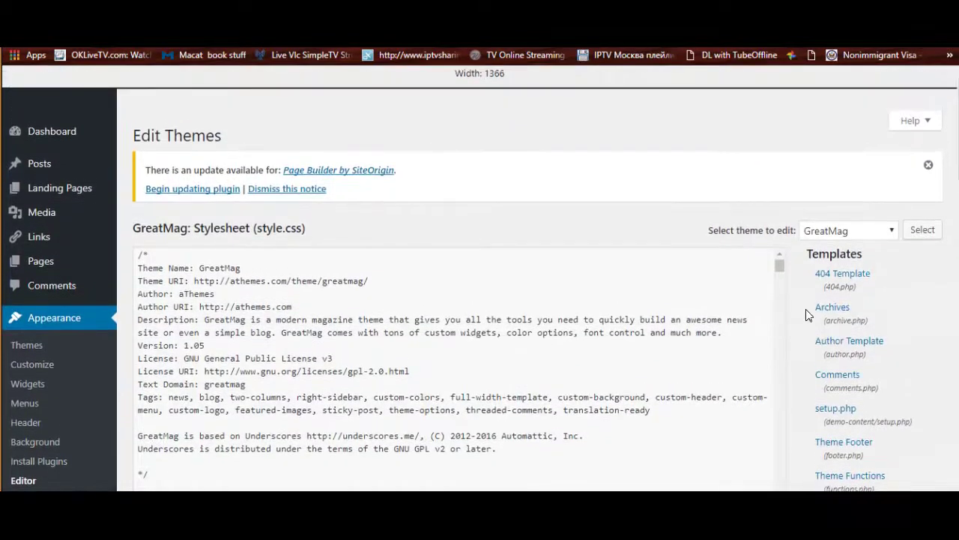
Open the GreatMag theme's Stylesheet (style.css) from the Templates list
scroll(943, 225, down, 2)
scroll(479, 285, down, 5)
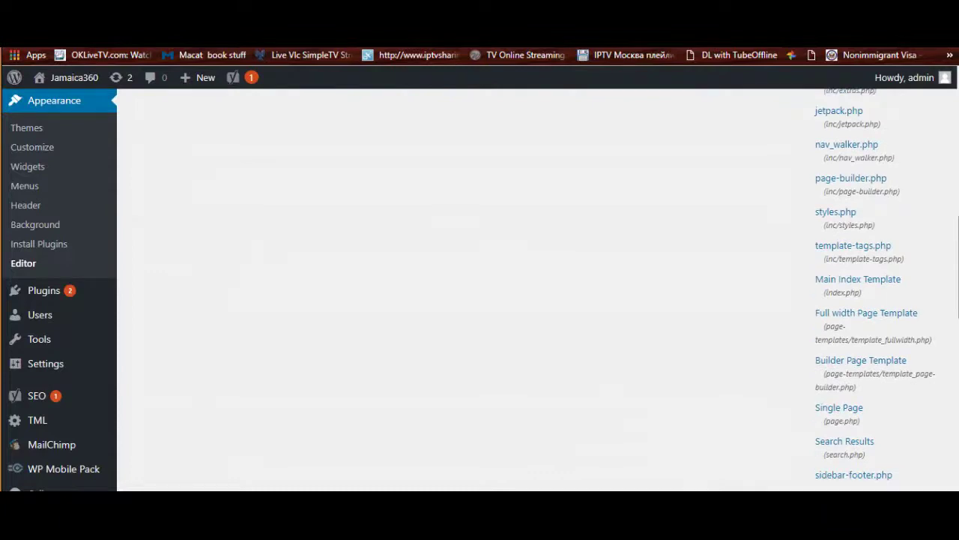
scroll(875, 288, down, 1)
scroll(875, 289, down, 3)
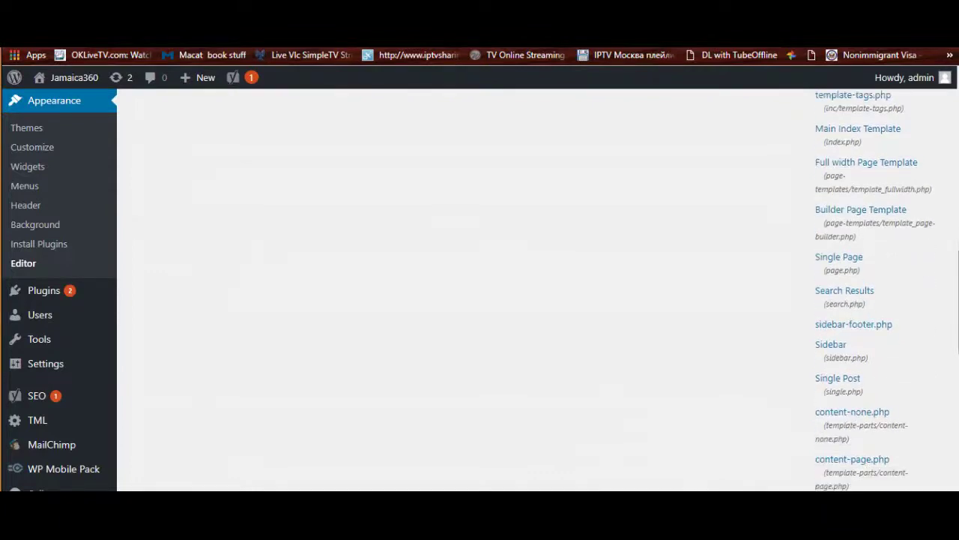
scroll(875, 289, down, 5)
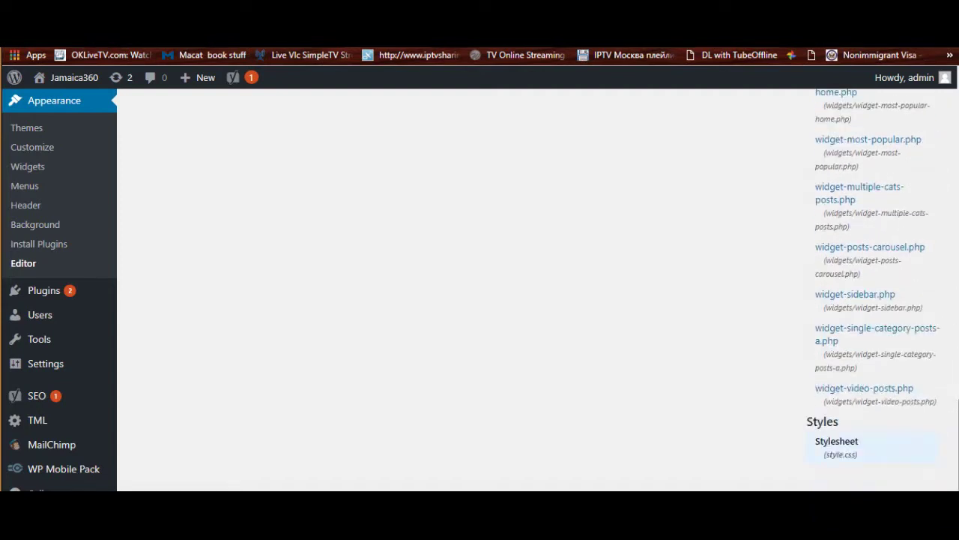
click(828, 451)
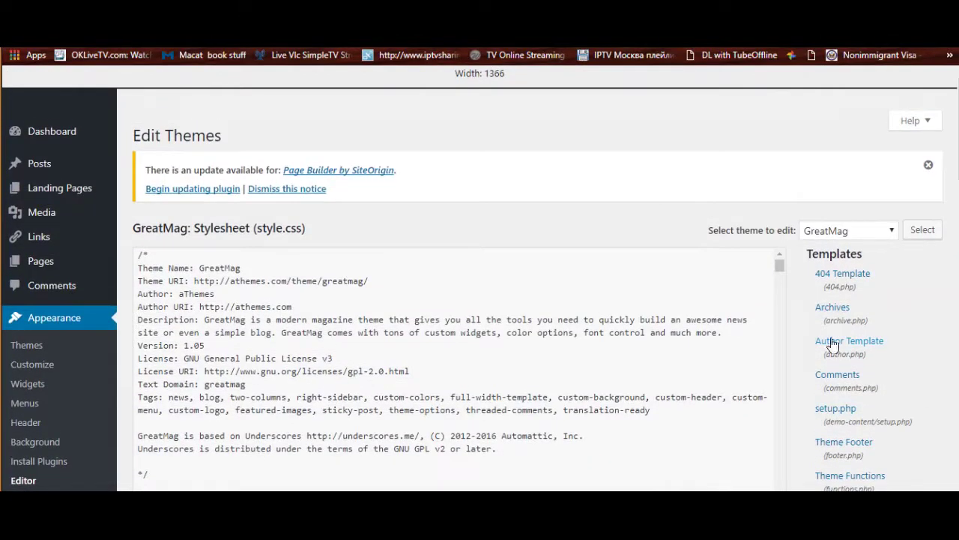
Paste the #clockdiv and #smalltext clock CSS at the end of style.css
drag(783, 290, 778, 517)
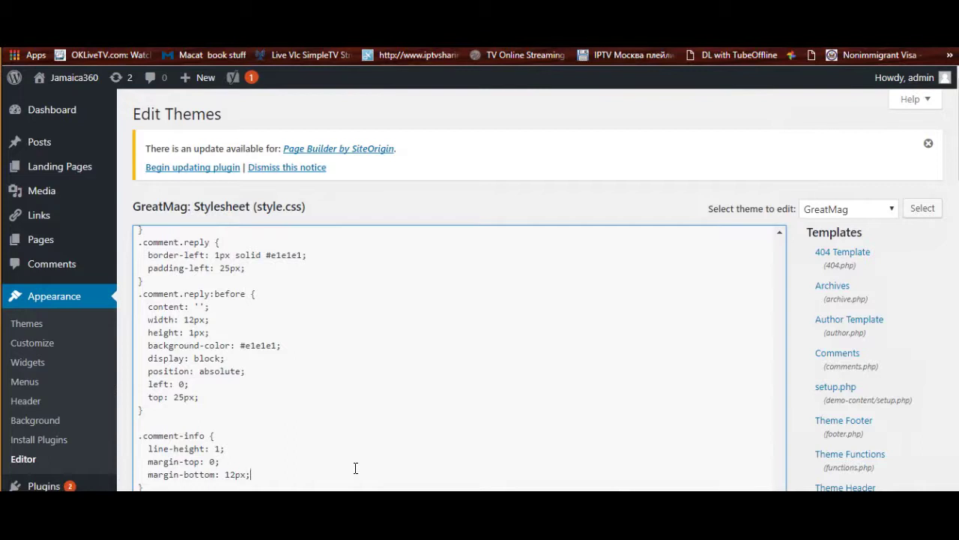
scroll(356, 467, down, 8)
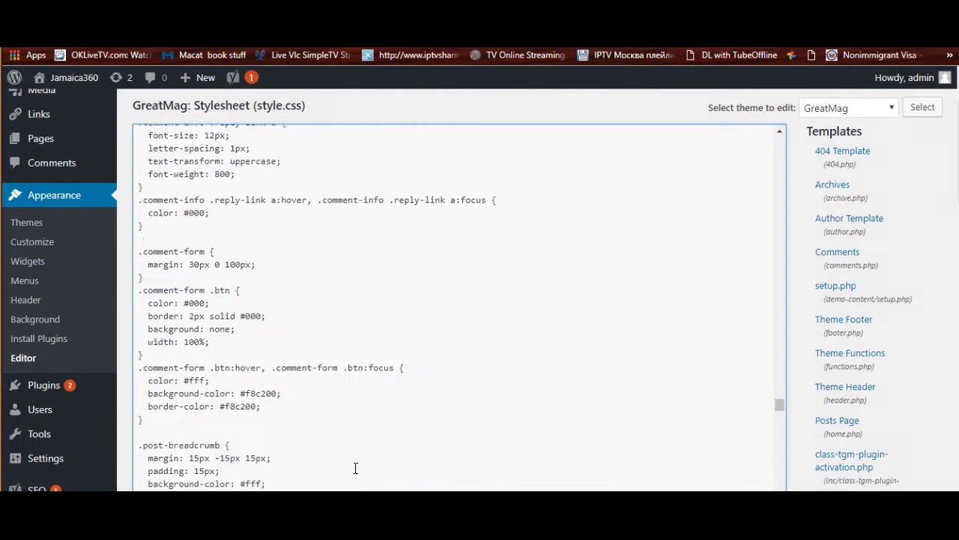
drag(781, 405, 779, 483)
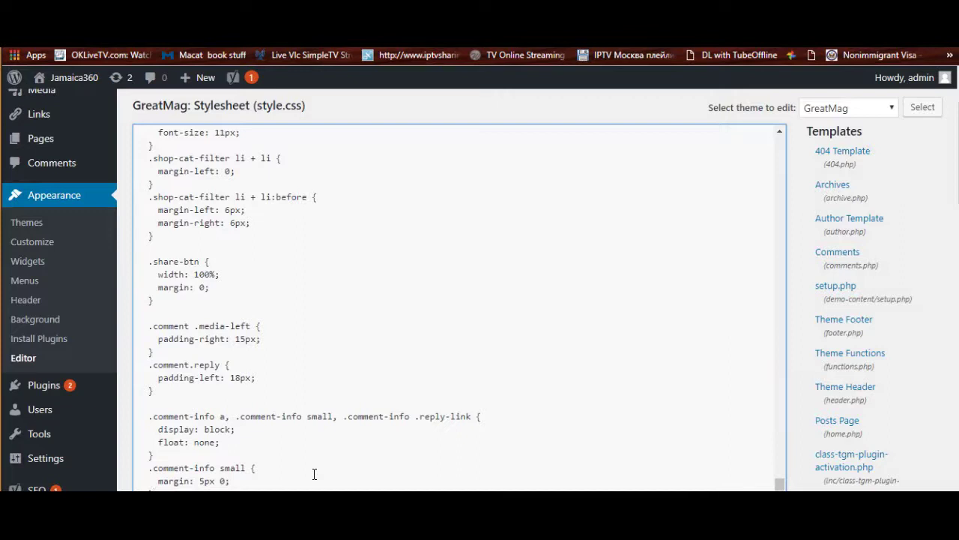
scroll(315, 473, down, 3)
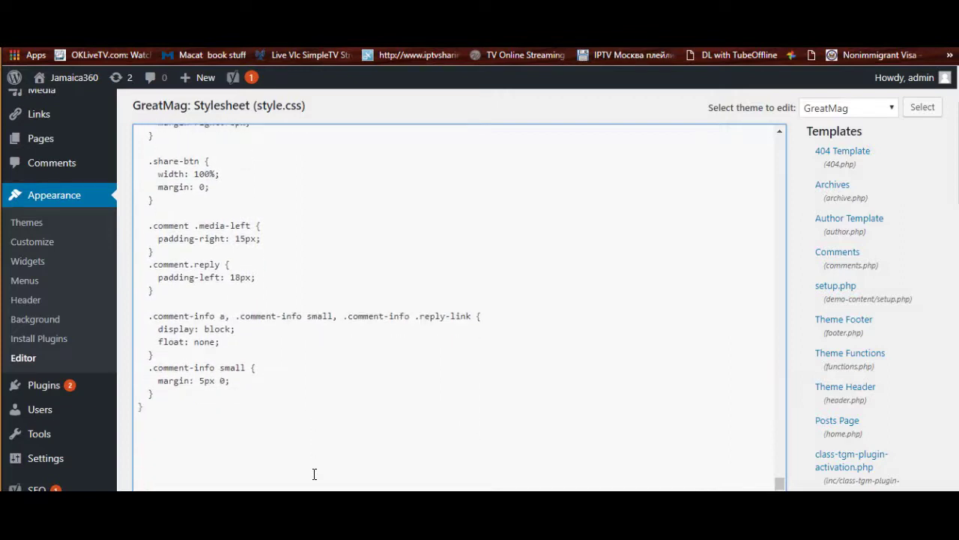
key(BackSpace)
key(BackSpace)
key(BackSpace)
key(BackSpace)
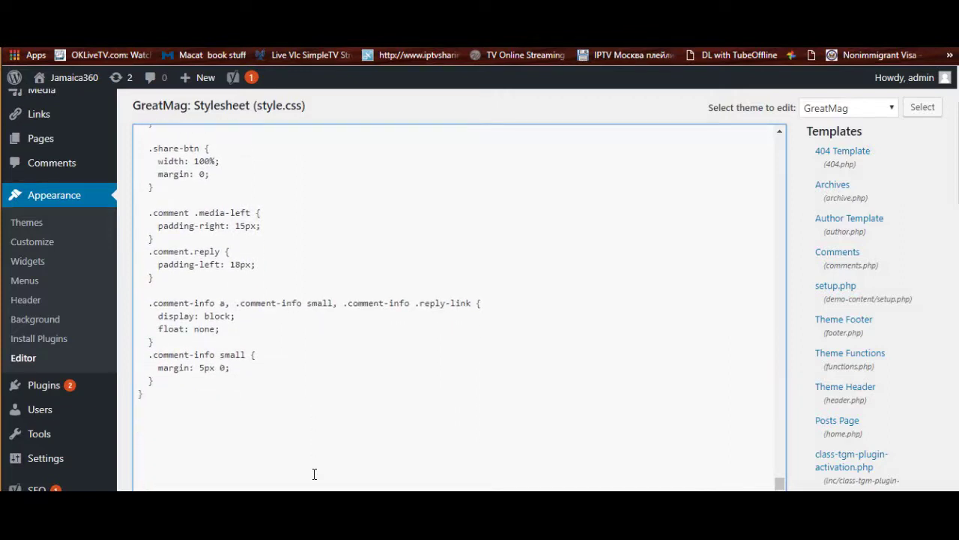
key(ctrl+v)
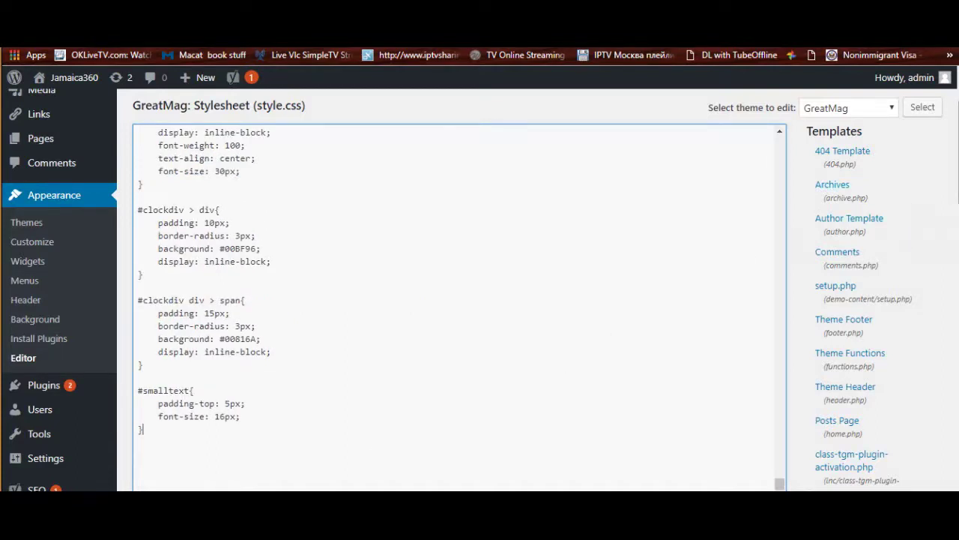
scroll(949, 381, down, 15)
scroll(952, 371, up, 15)
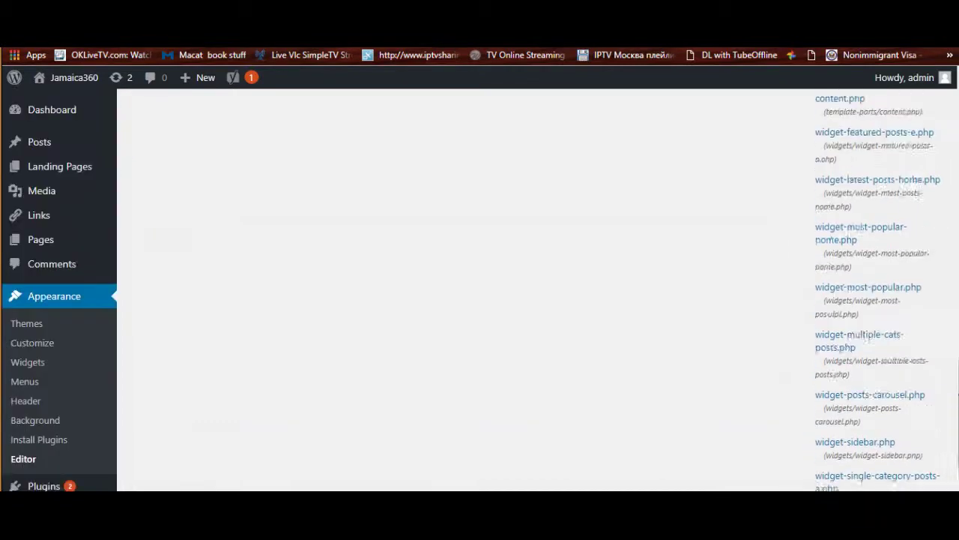
click(230, 362)
Save style.css via Update File so it ends with the #smalltext rule
click(166, 350)
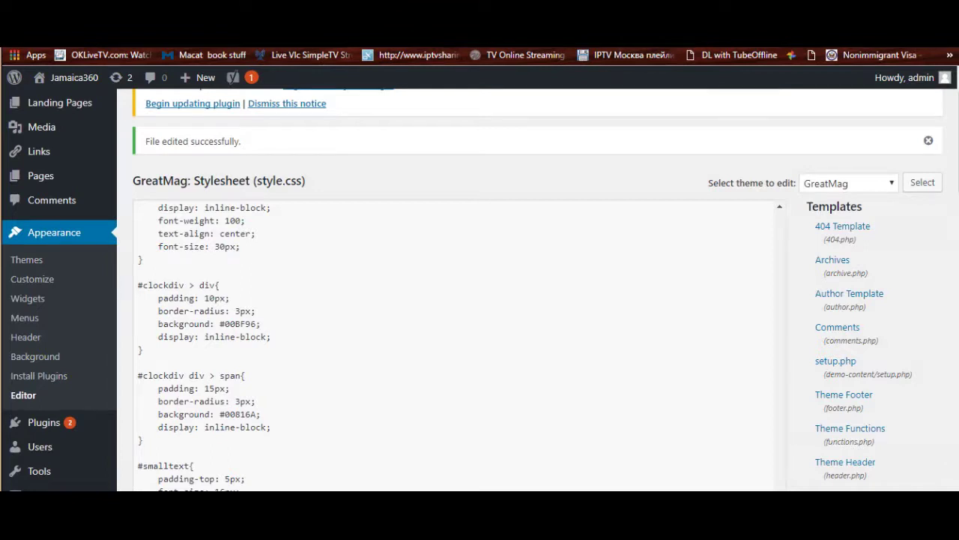
scroll(958, 114, down, 5)
scroll(957, 114, up, 2)
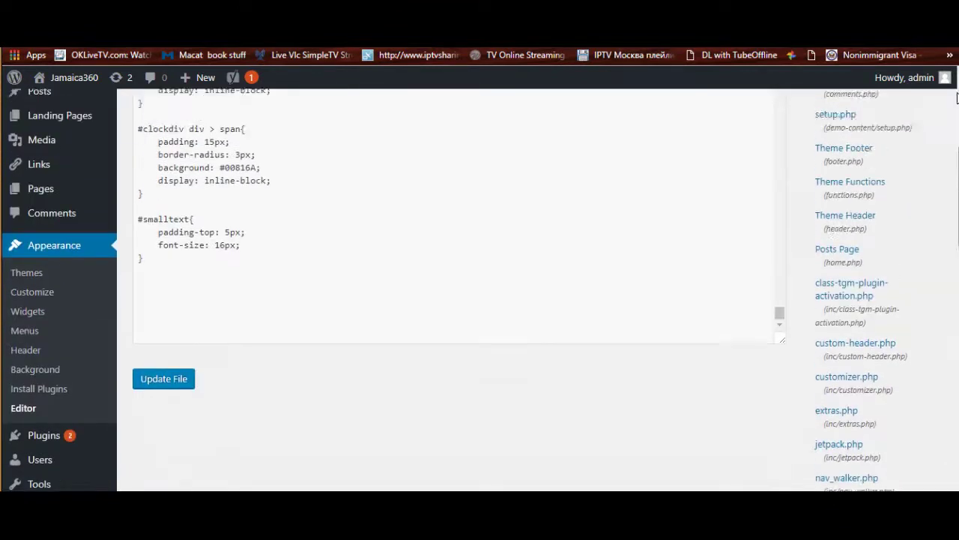
scroll(958, 114, up, 4)
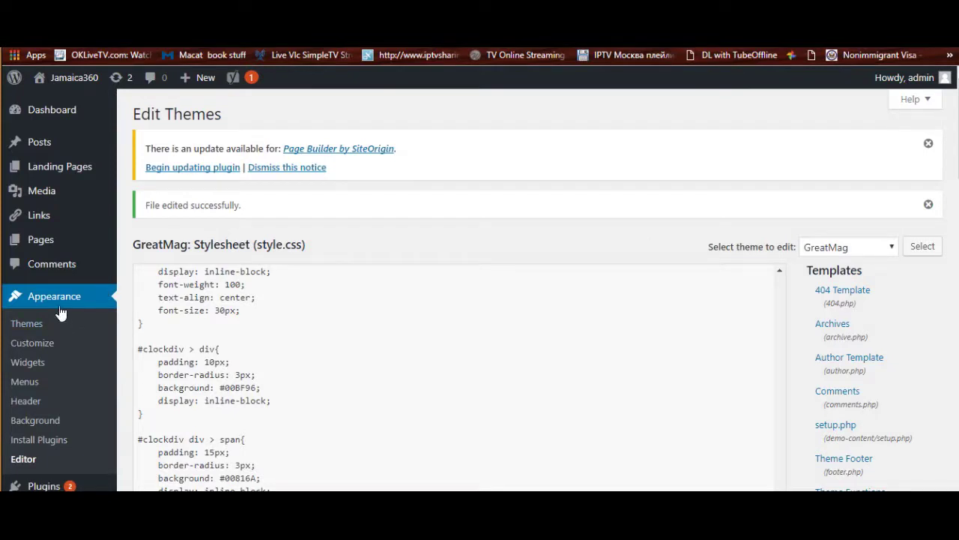
mouse_move(57, 248)
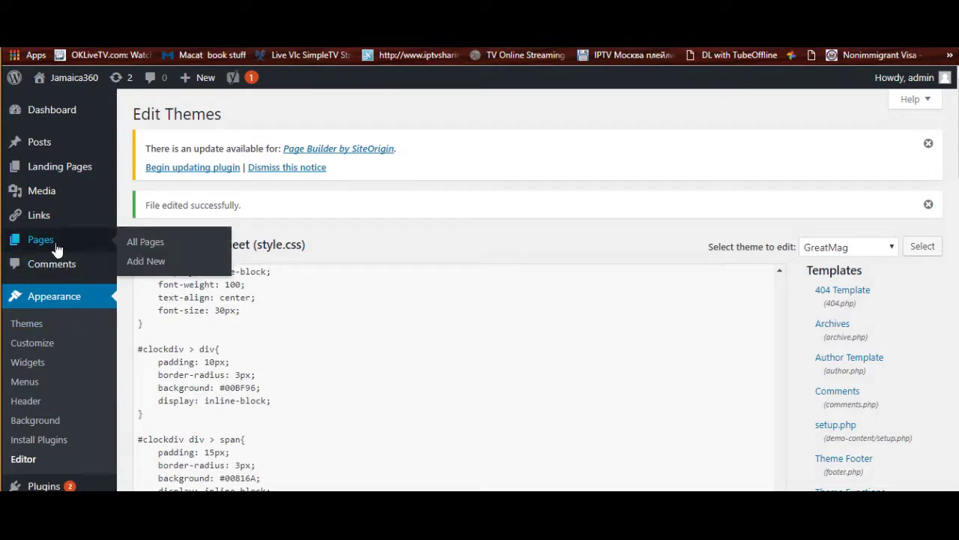
From All Pages, view 'a sample page' live and scroll through its Countdown Clock section
click(56, 248)
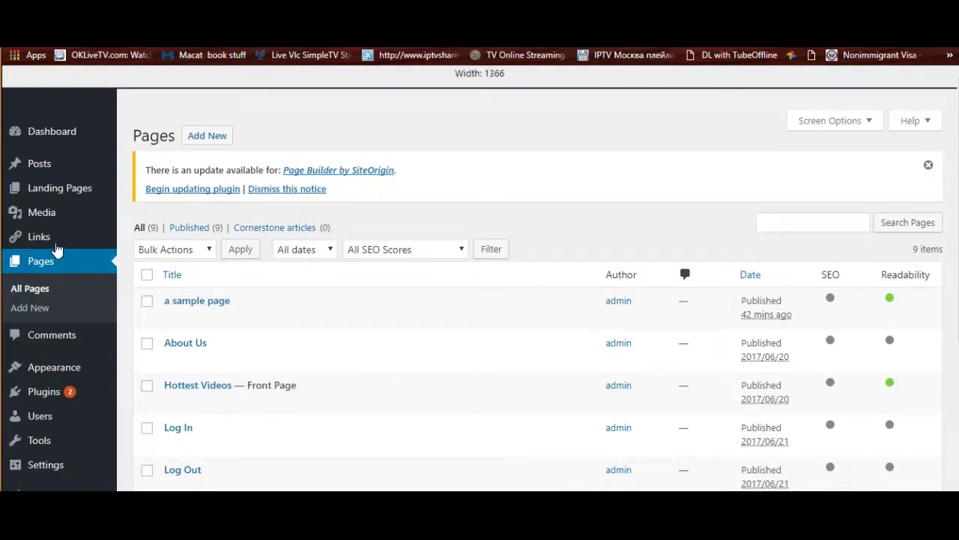
scroll(957, 157, down, 1)
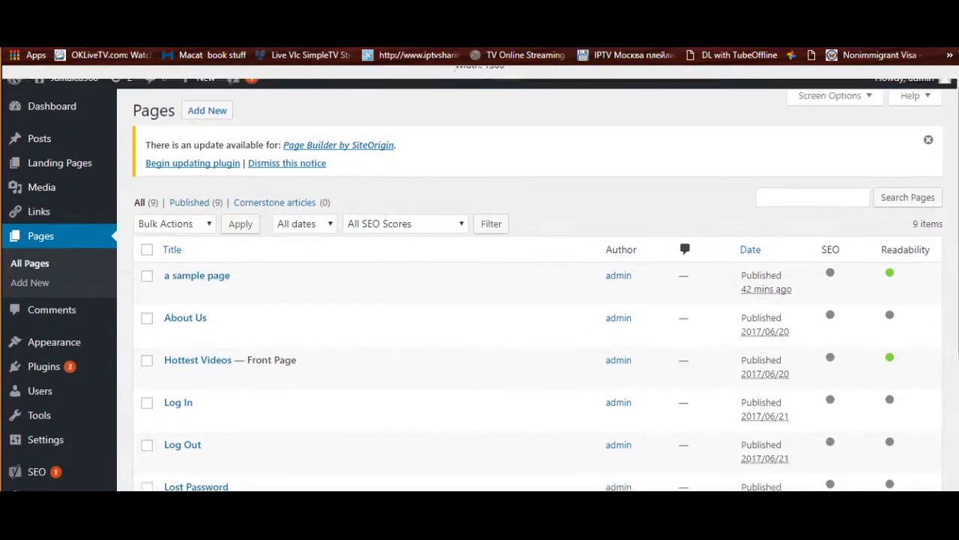
scroll(525, 300, down, 3)
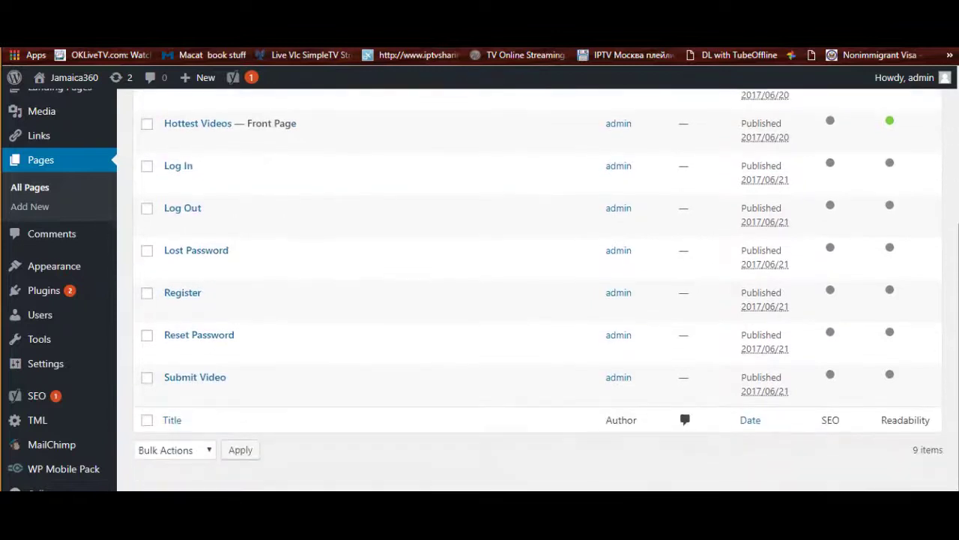
scroll(413, 390, up, 2)
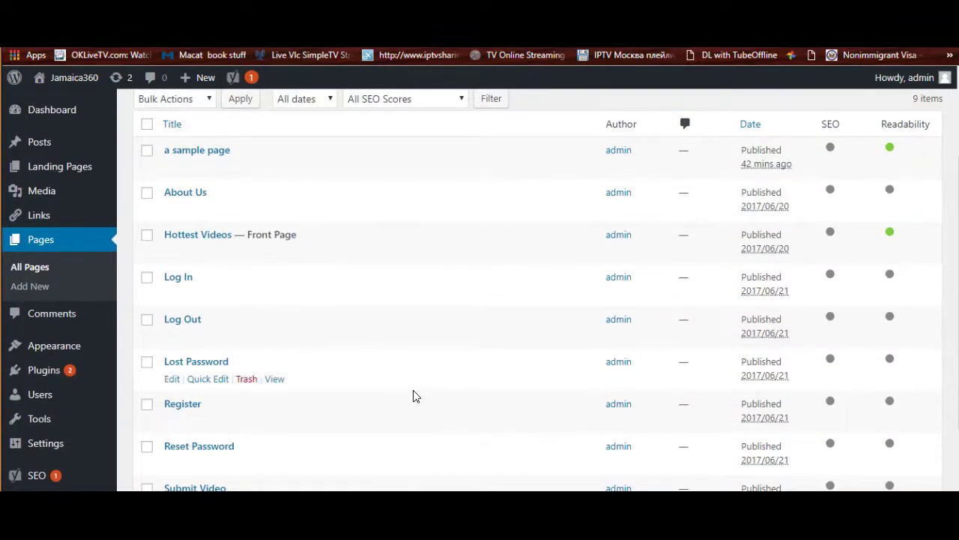
click(272, 168)
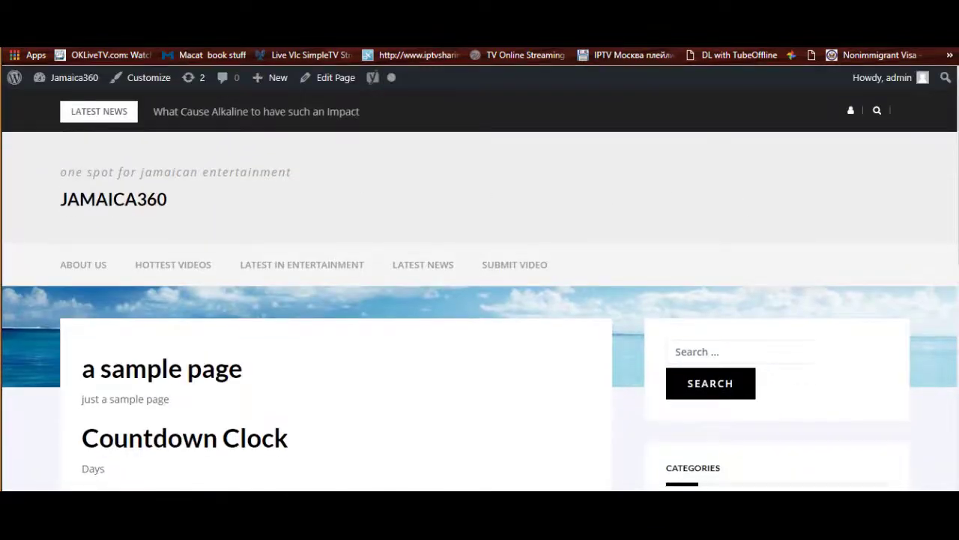
scroll(672, 198, down, 6)
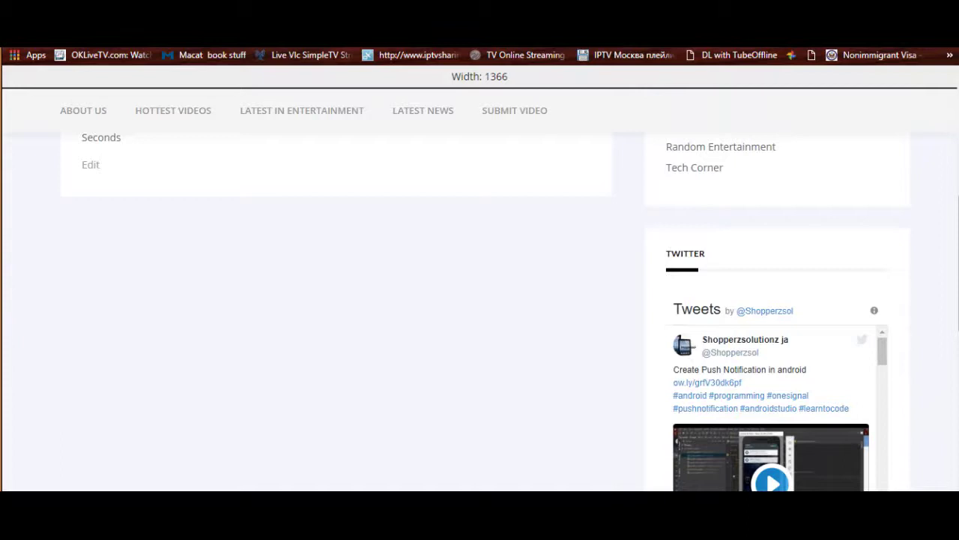
scroll(480, 299, up, 4)
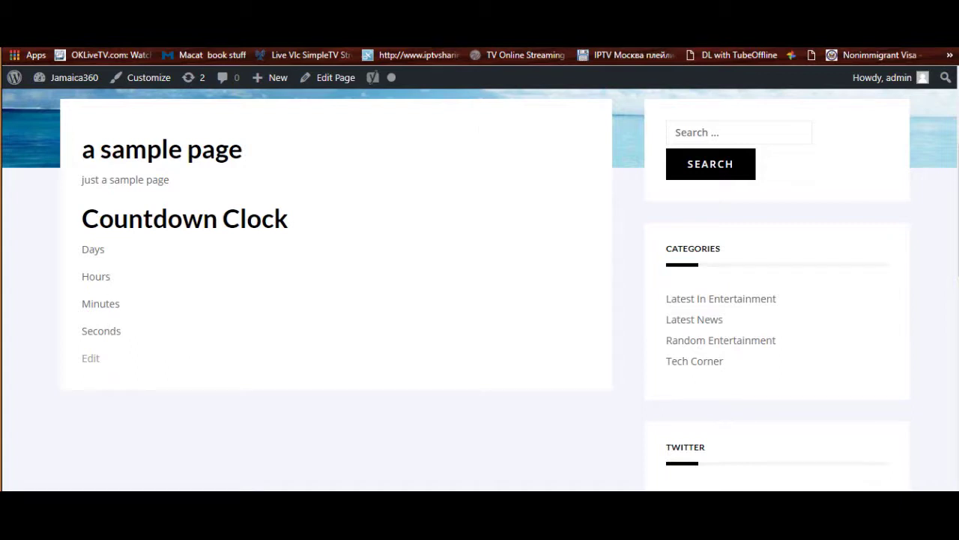
Compare the live page's plain Days, Hours, Minutes, Seconds labels with the CodePen pen
key(ctrl+Tab)
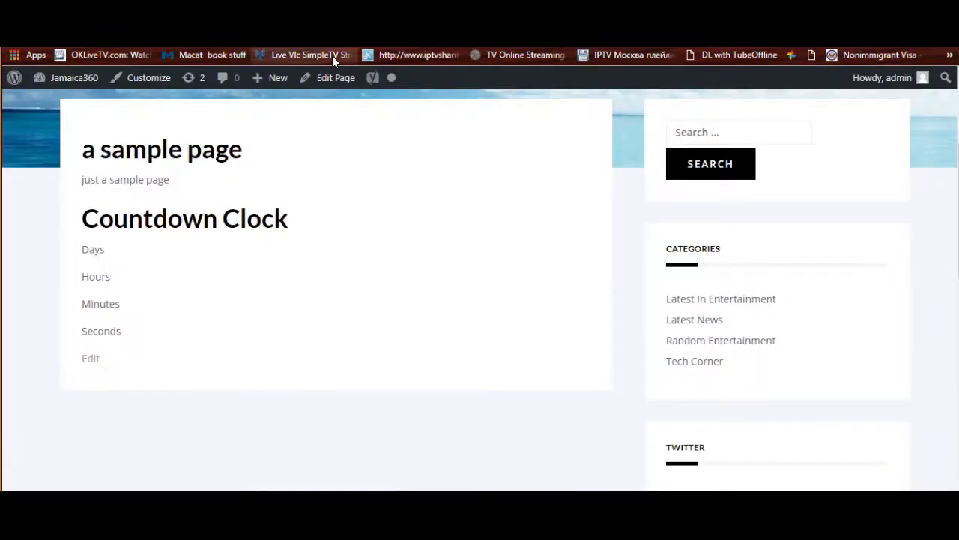
mouse_move(78, 81)
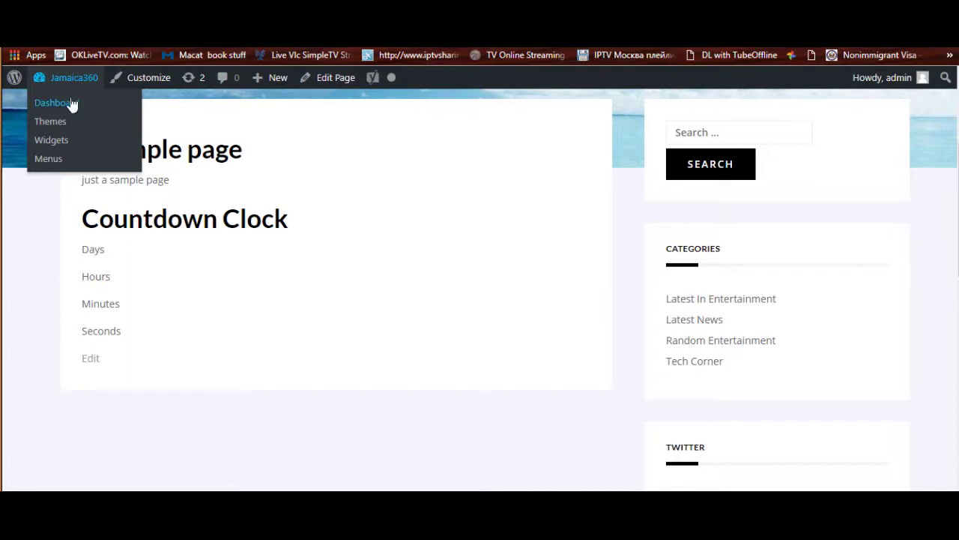
click(72, 104)
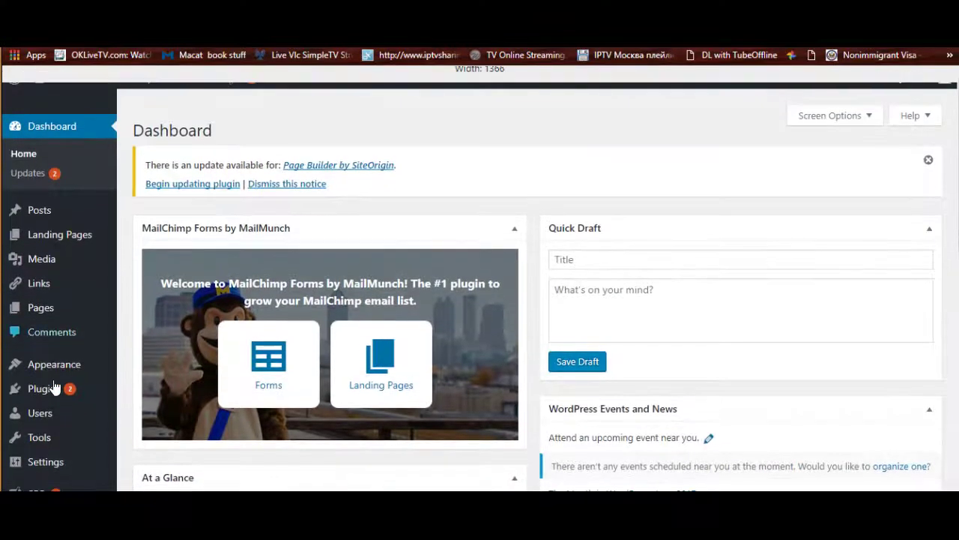
Search Plugins > Add New for 'Scripts n Styles'
mouse_move(65, 390)
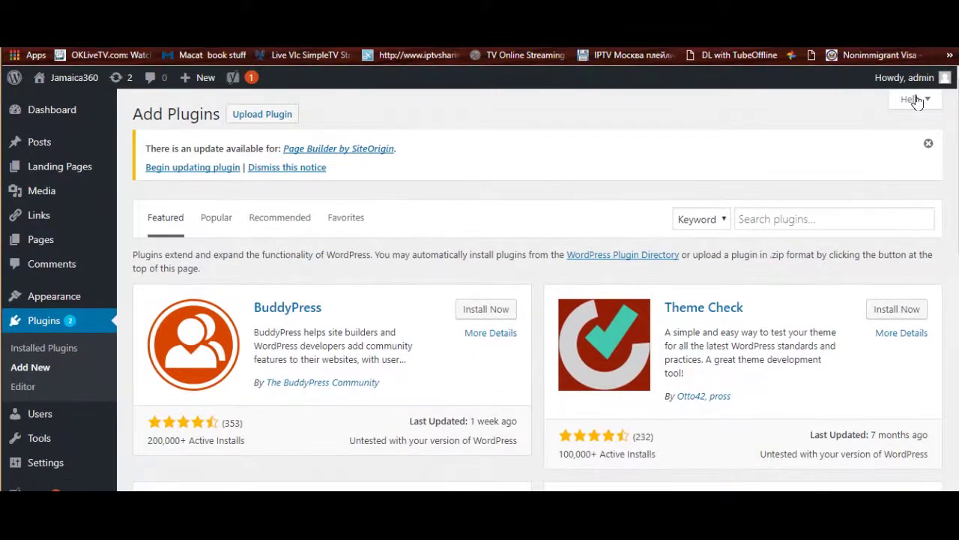
click(758, 225)
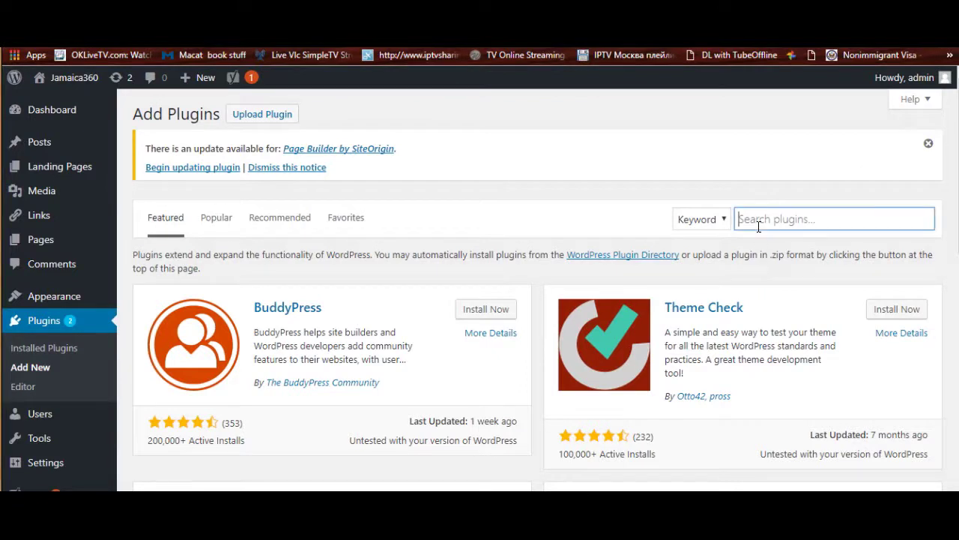
text(Scripts n Styles)
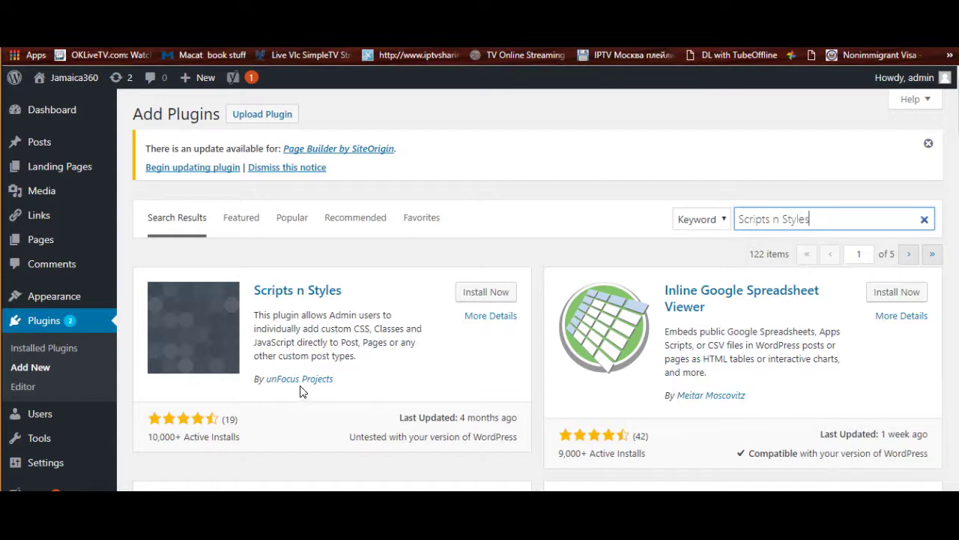
Install the Scripts n Styles plugin from the search results and activate it
click(474, 298)
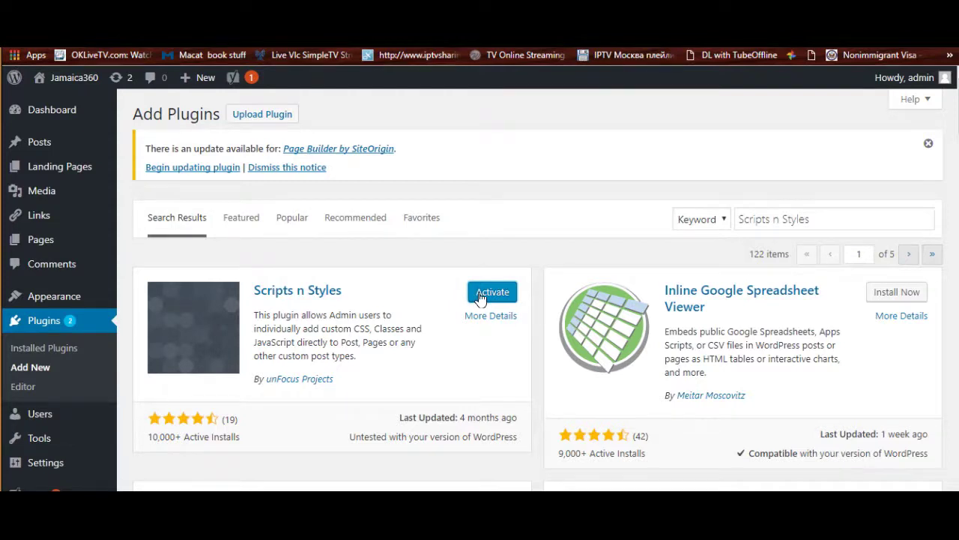
click(492, 293)
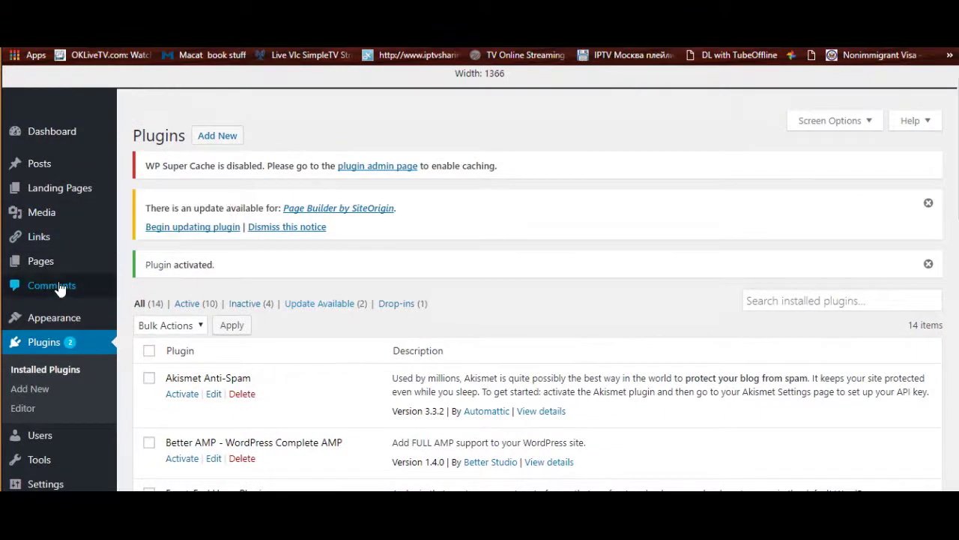
mouse_move(70, 240)
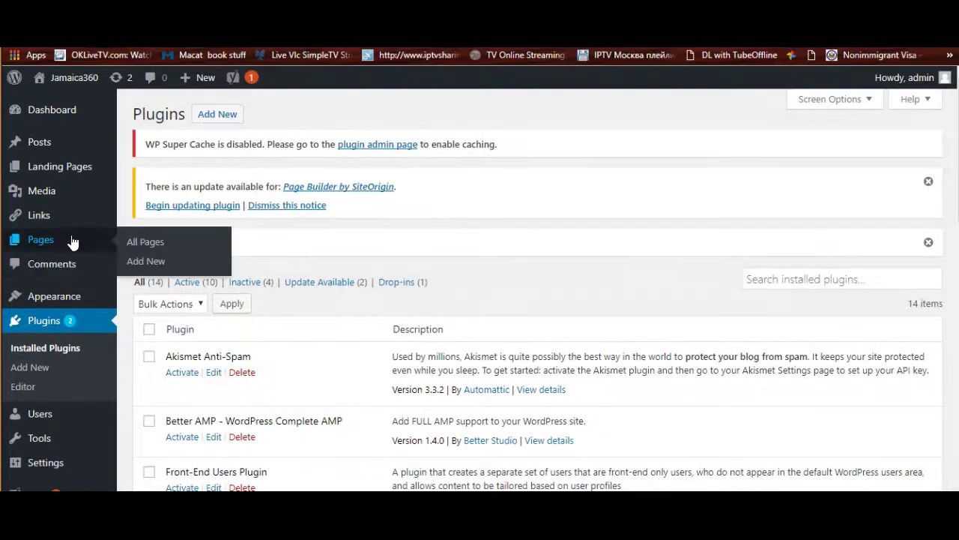
Edit 'a sample page' from All Pages and scroll down to its empty Scripts n Styles boxes
click(129, 242)
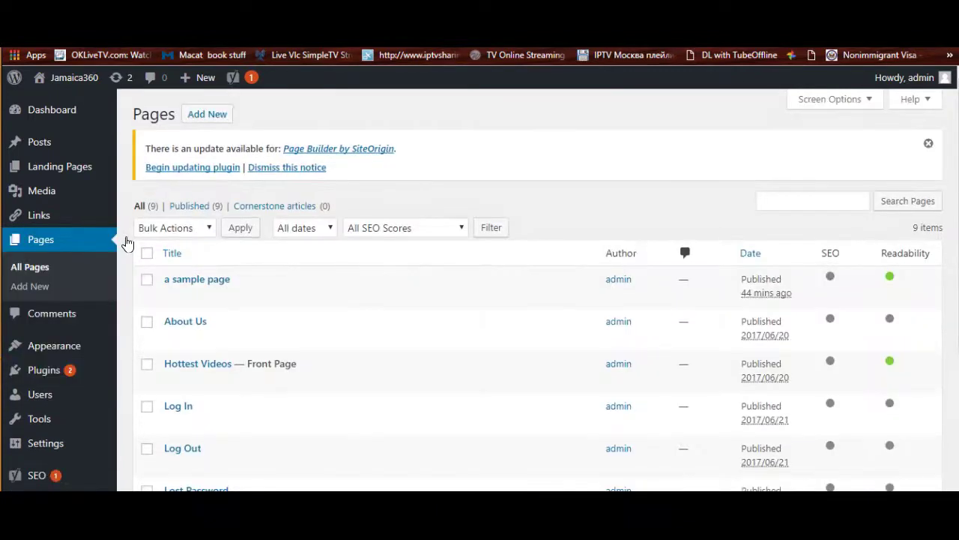
click(170, 324)
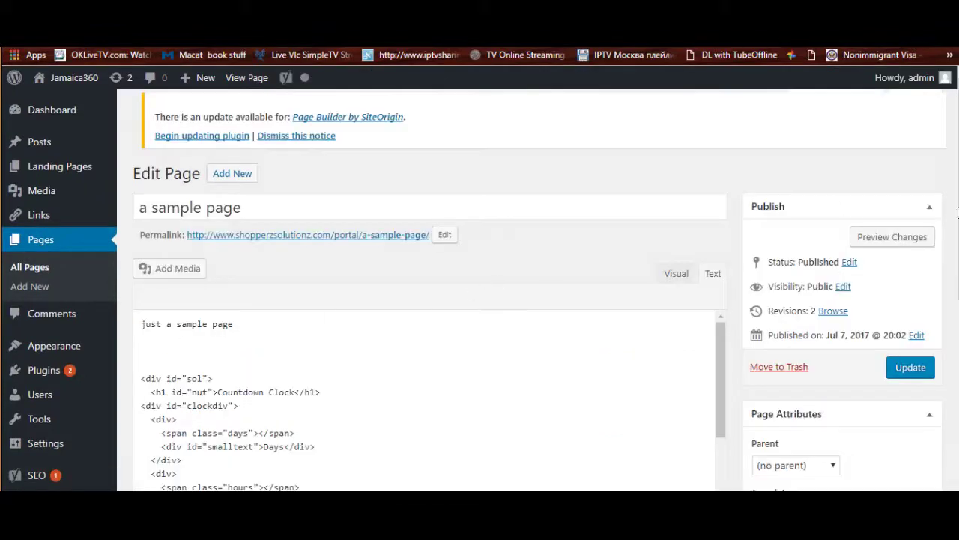
scroll(480, 284, down, 3)
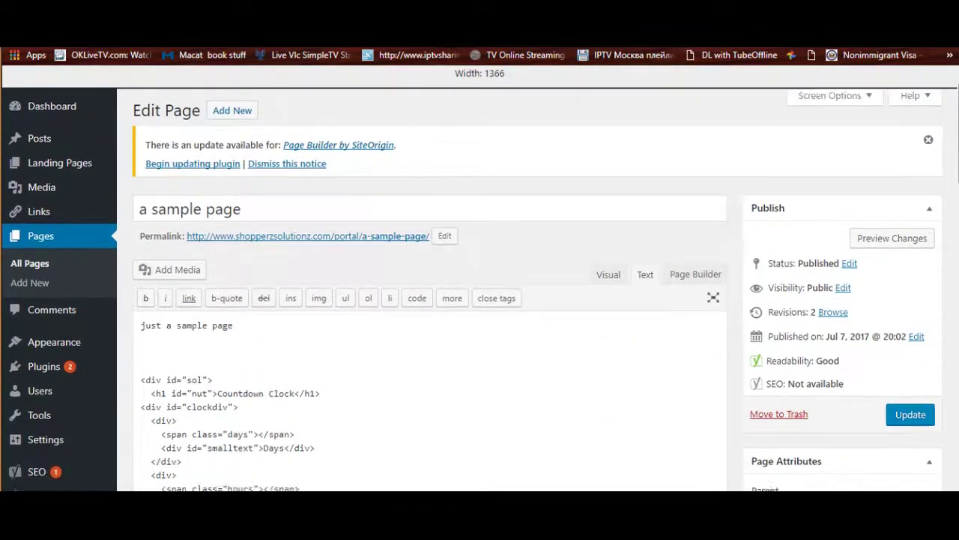
scroll(480, 300, down, 8)
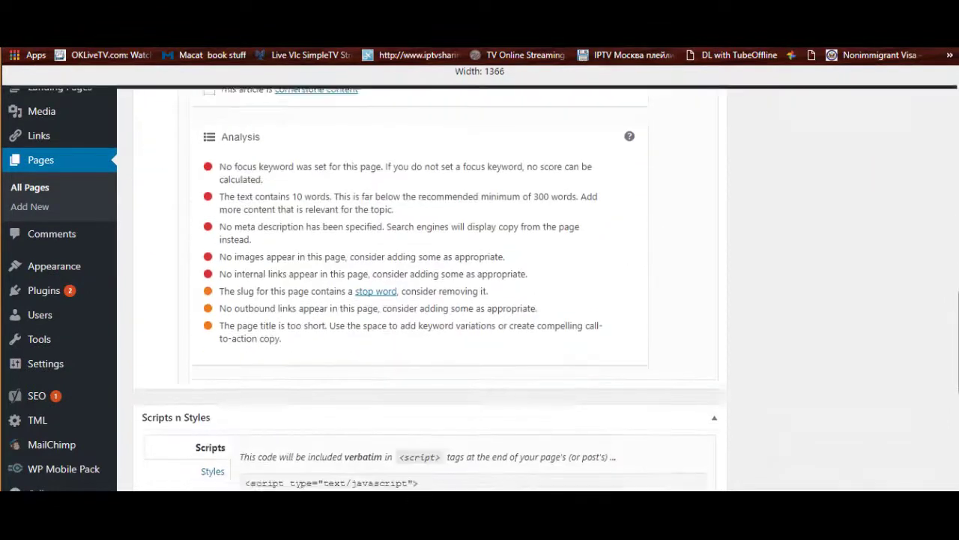
scroll(430, 288, down, 3)
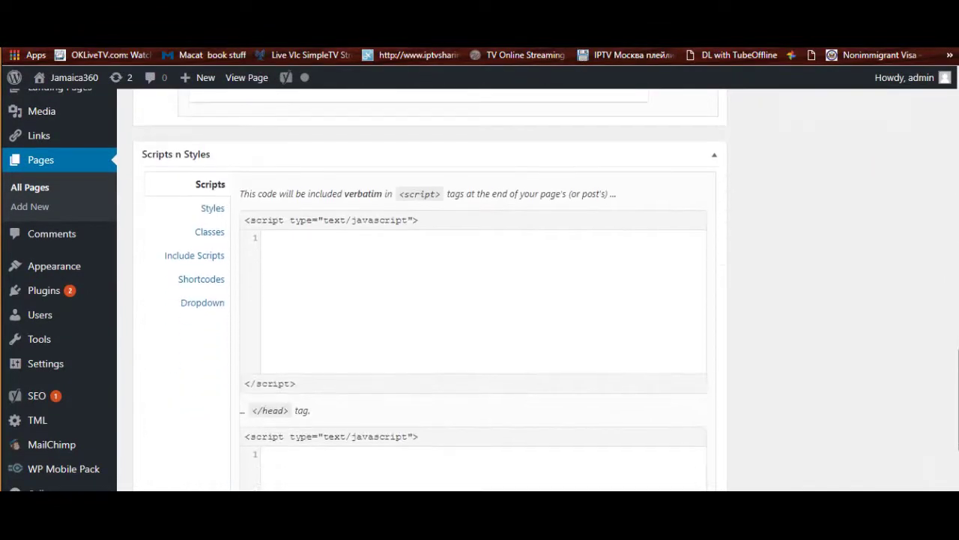
scroll(430, 288, down, 1)
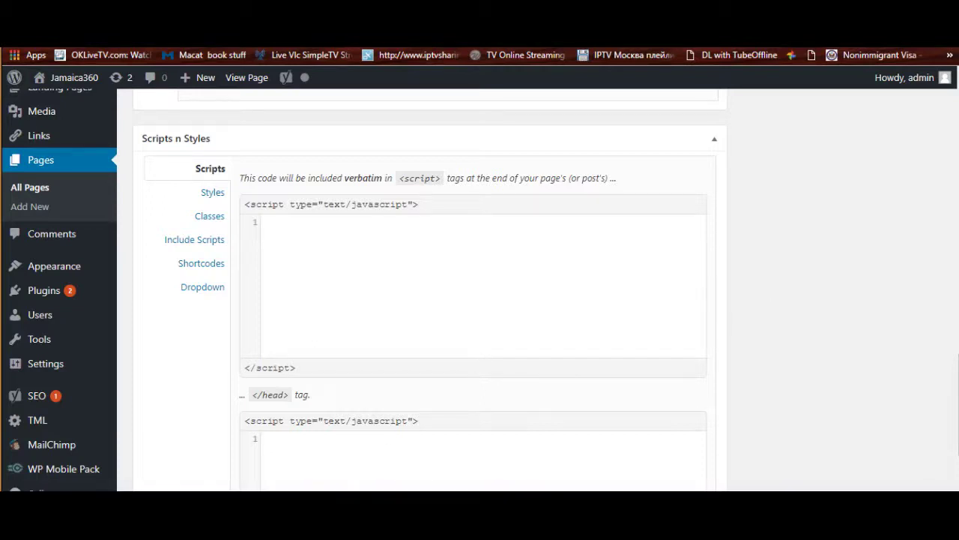
scroll(612, 381, down, 3)
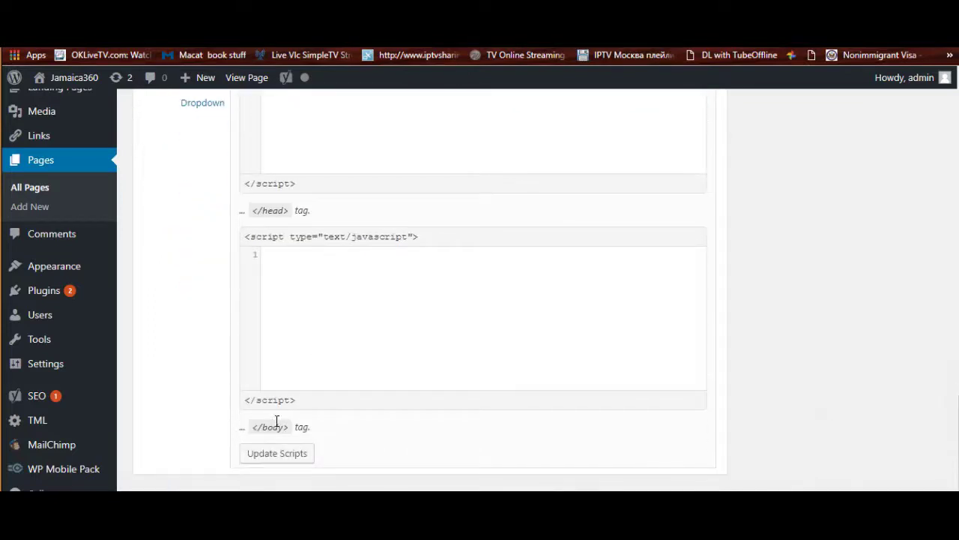